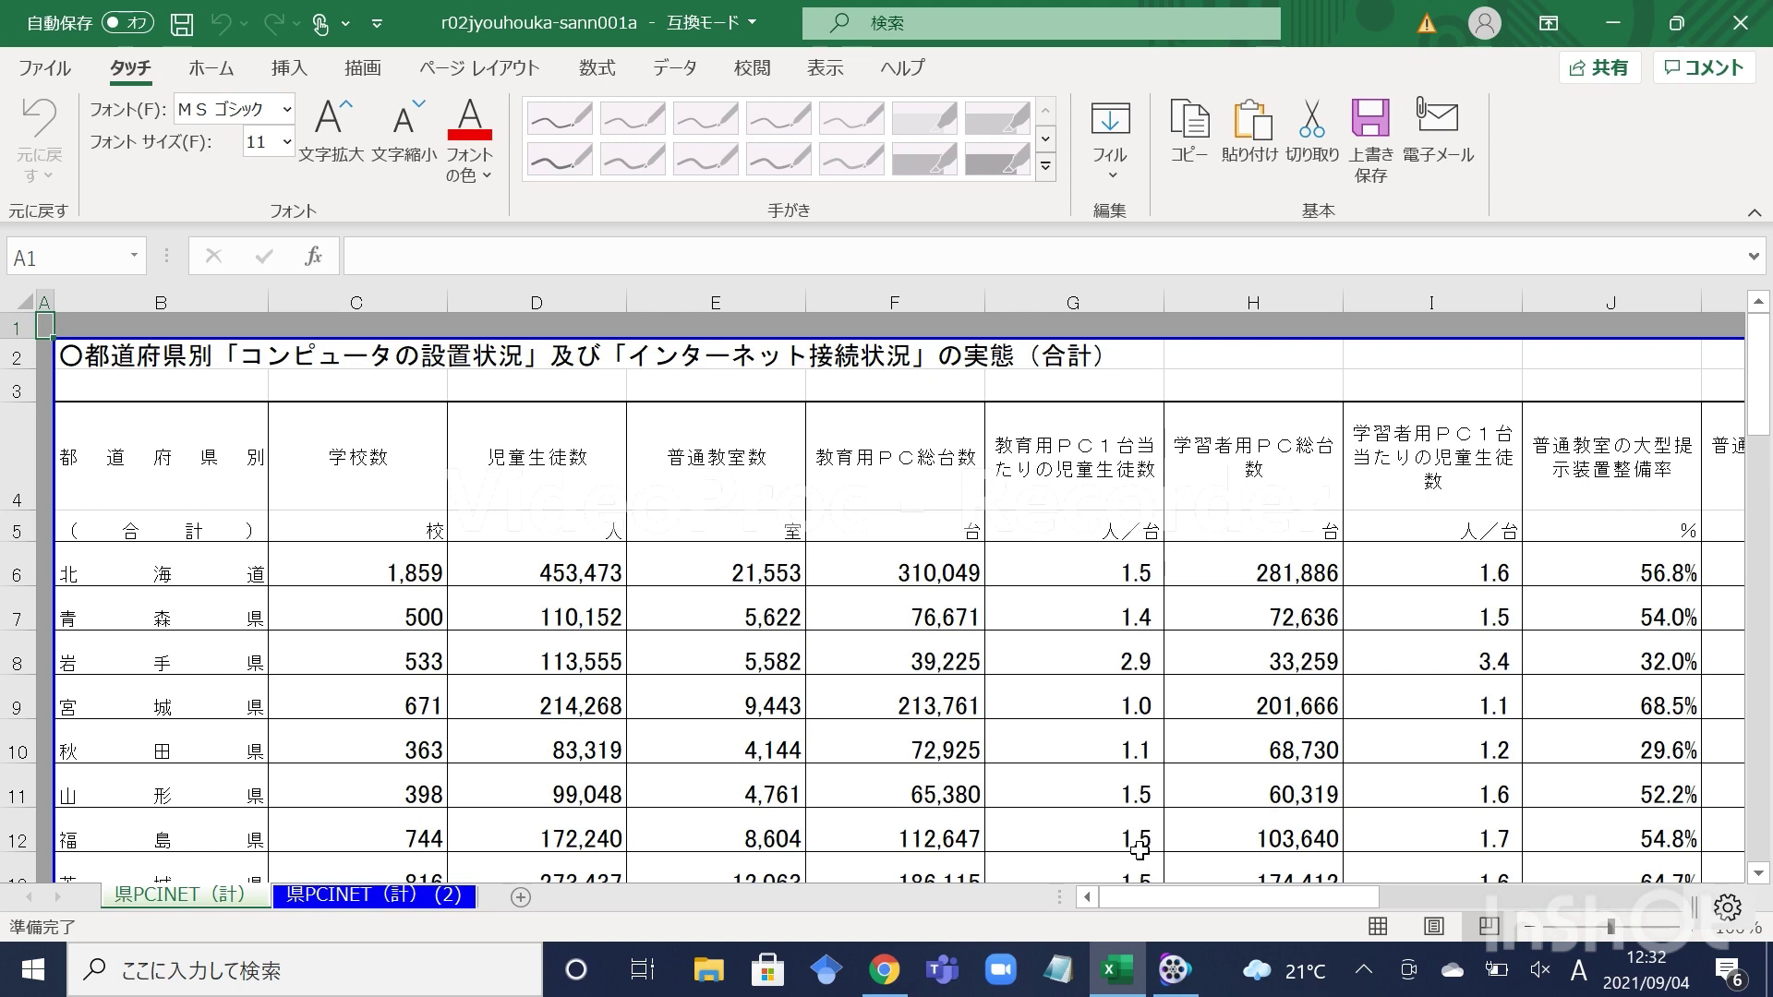
- Highlight the 児童生徒数 column and the 学校数 column in turn to review their figures
{"action": "left_click", "coordinate": [583, 560]}
{"action": "left_click", "coordinate": [565, 471]}
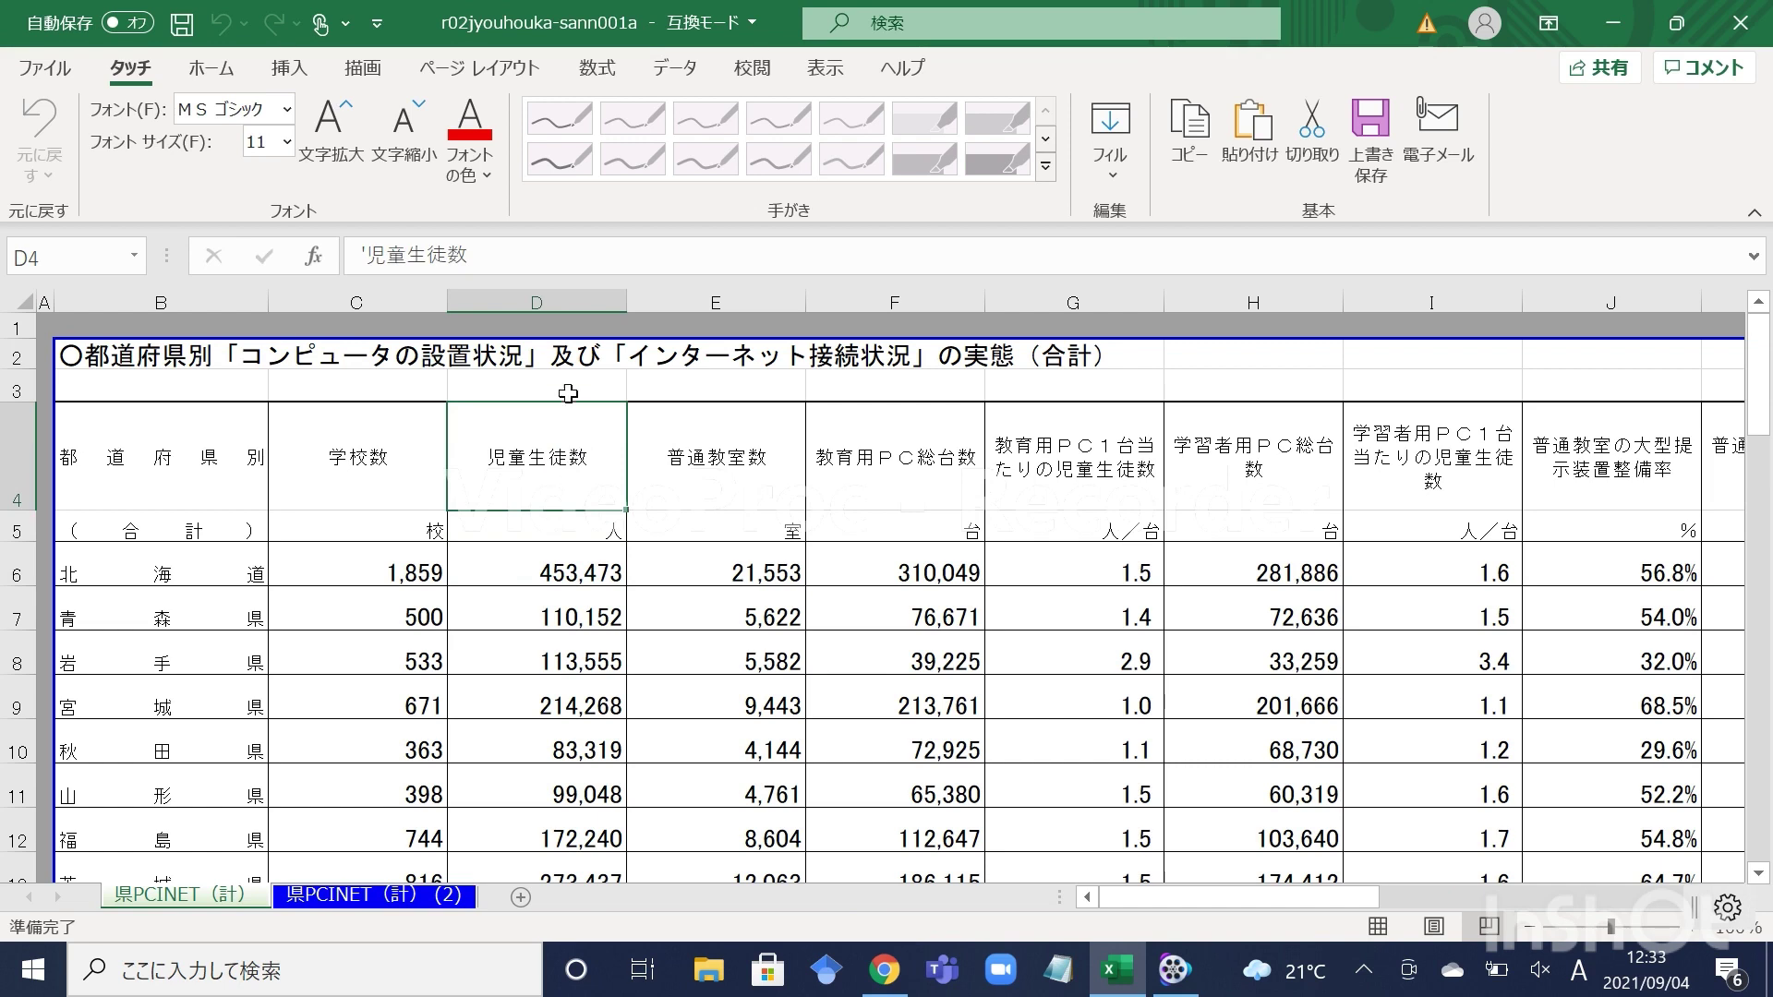
{"action": "left_click", "coordinate": [554, 297]}
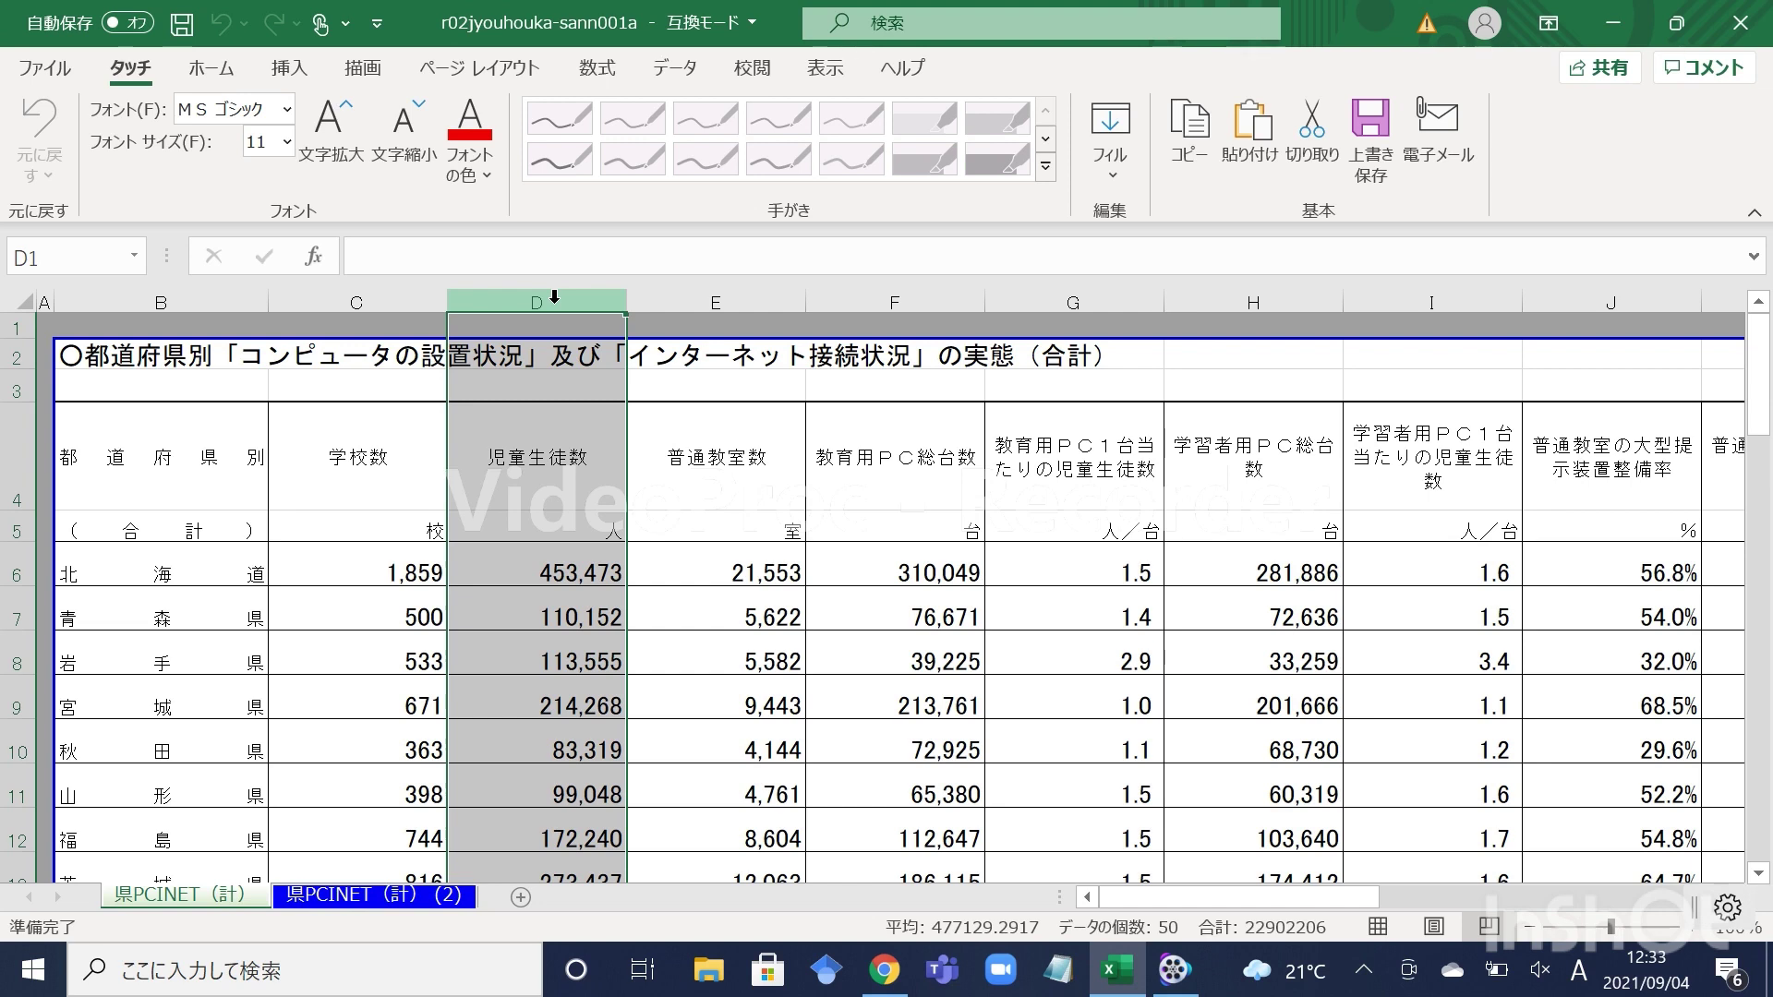
{"action": "left_click", "coordinate": [417, 307]}
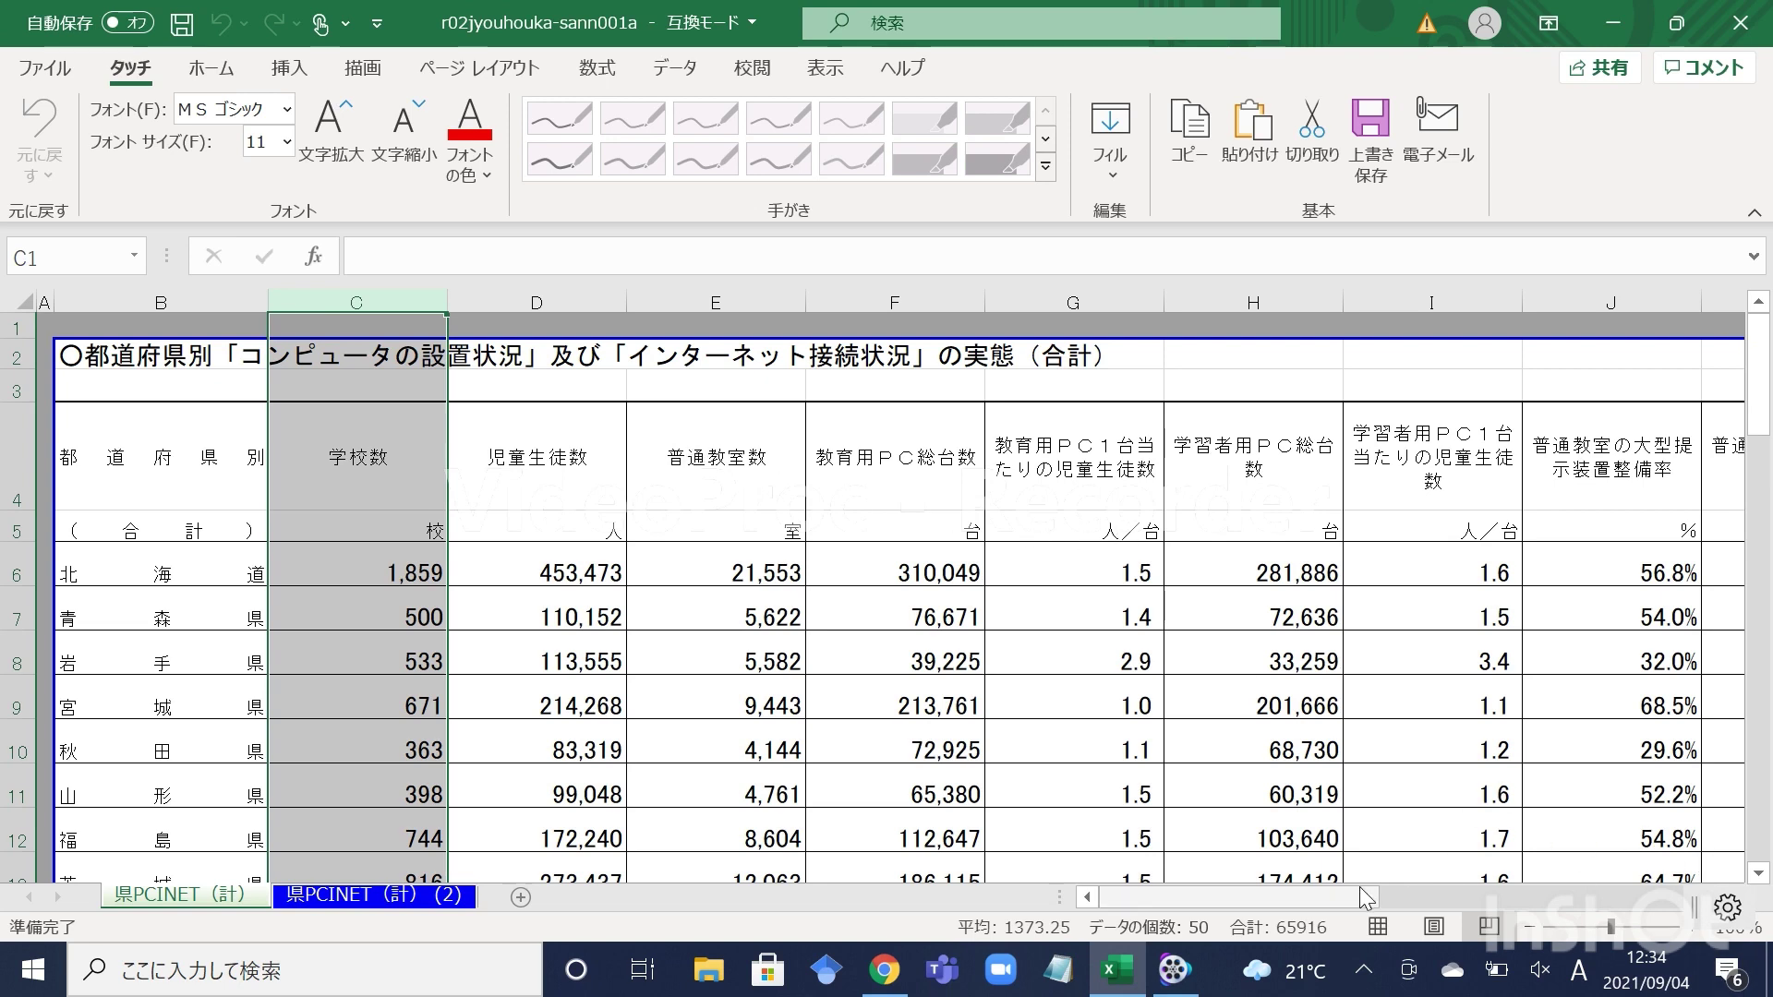
- Fill the whole 普通教室の無線LAN整備率 column (column L) with yellow
{"action": "left_click_drag", "start_coordinate": [1357, 897], "coordinate": [1521, 895]}
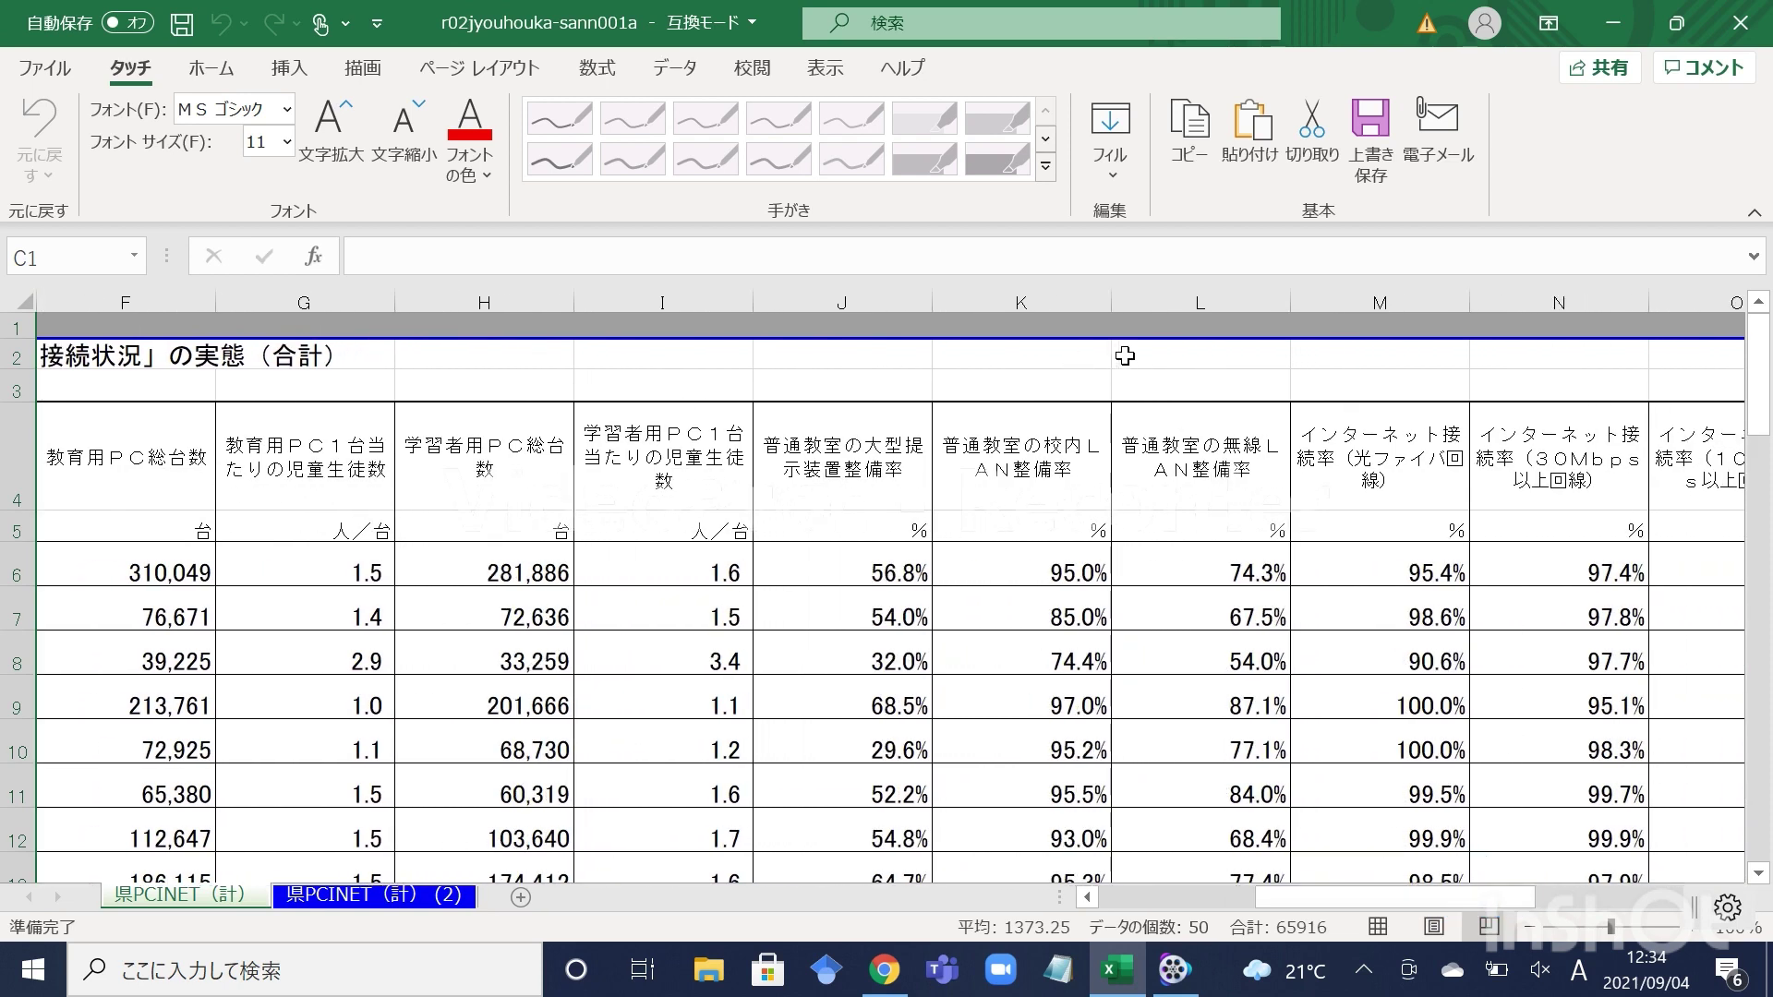
{"action": "left_click", "coordinate": [1155, 303]}
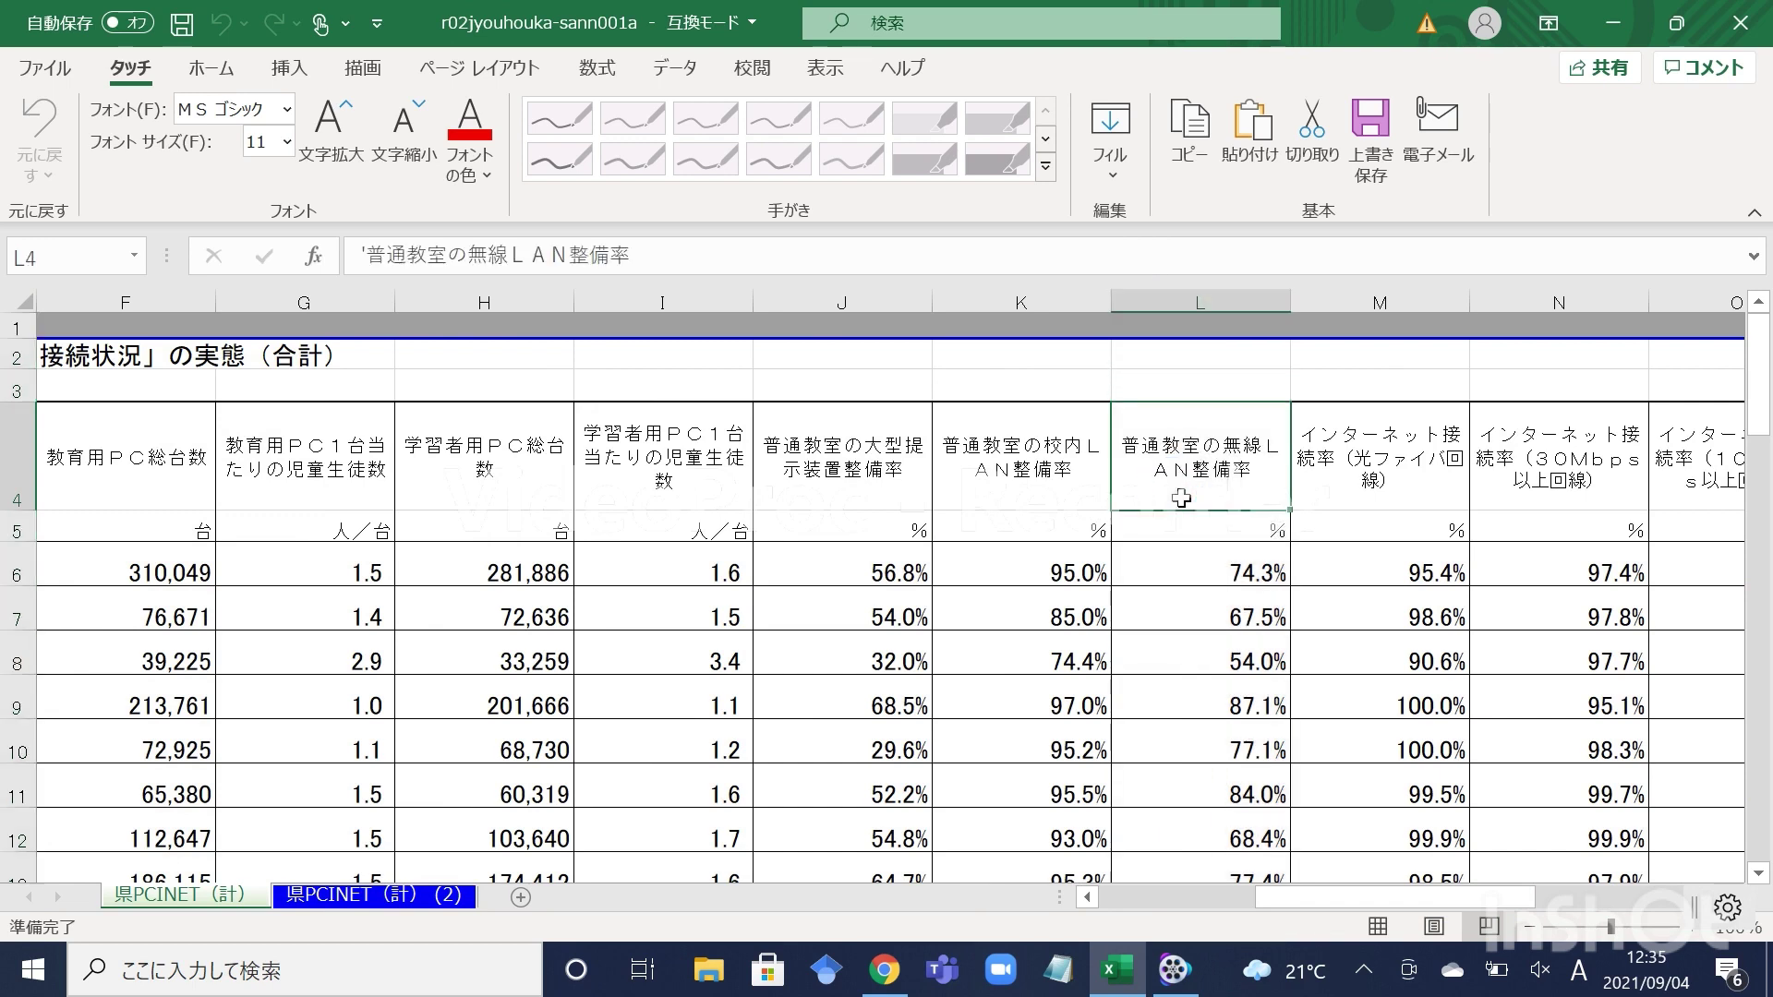
{"action": "left_click", "coordinate": [242, 69]}
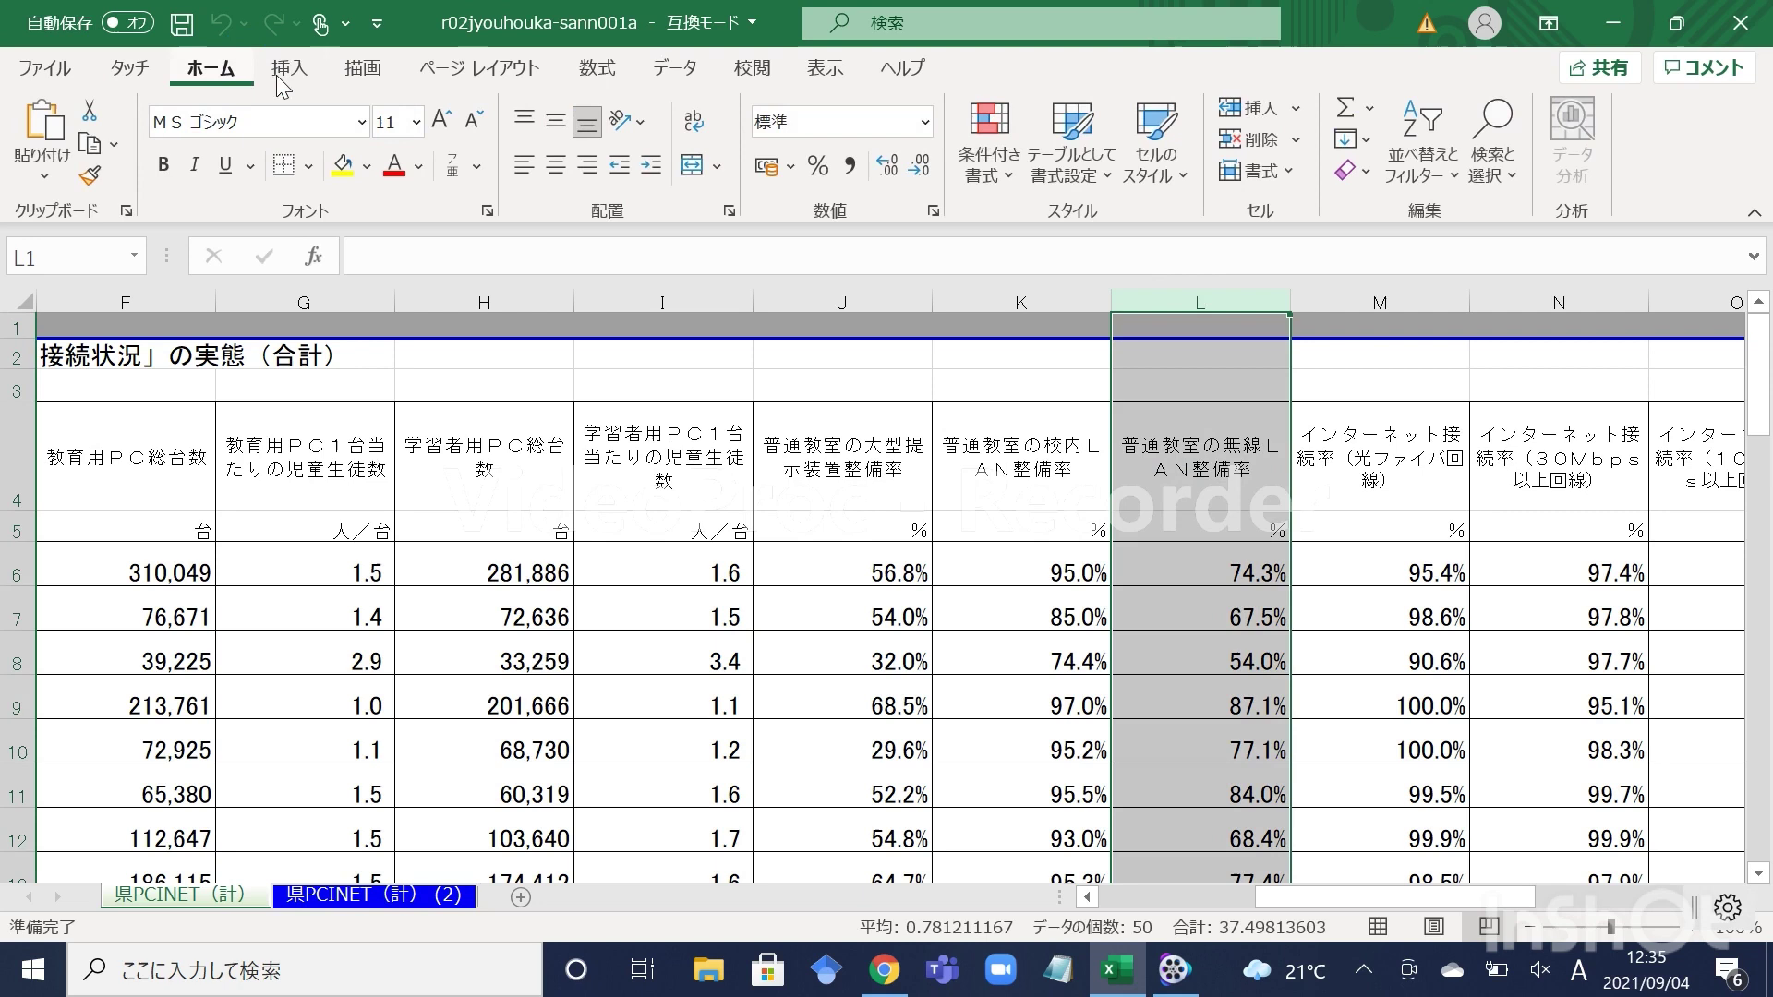
{"action": "left_click", "coordinate": [344, 175]}
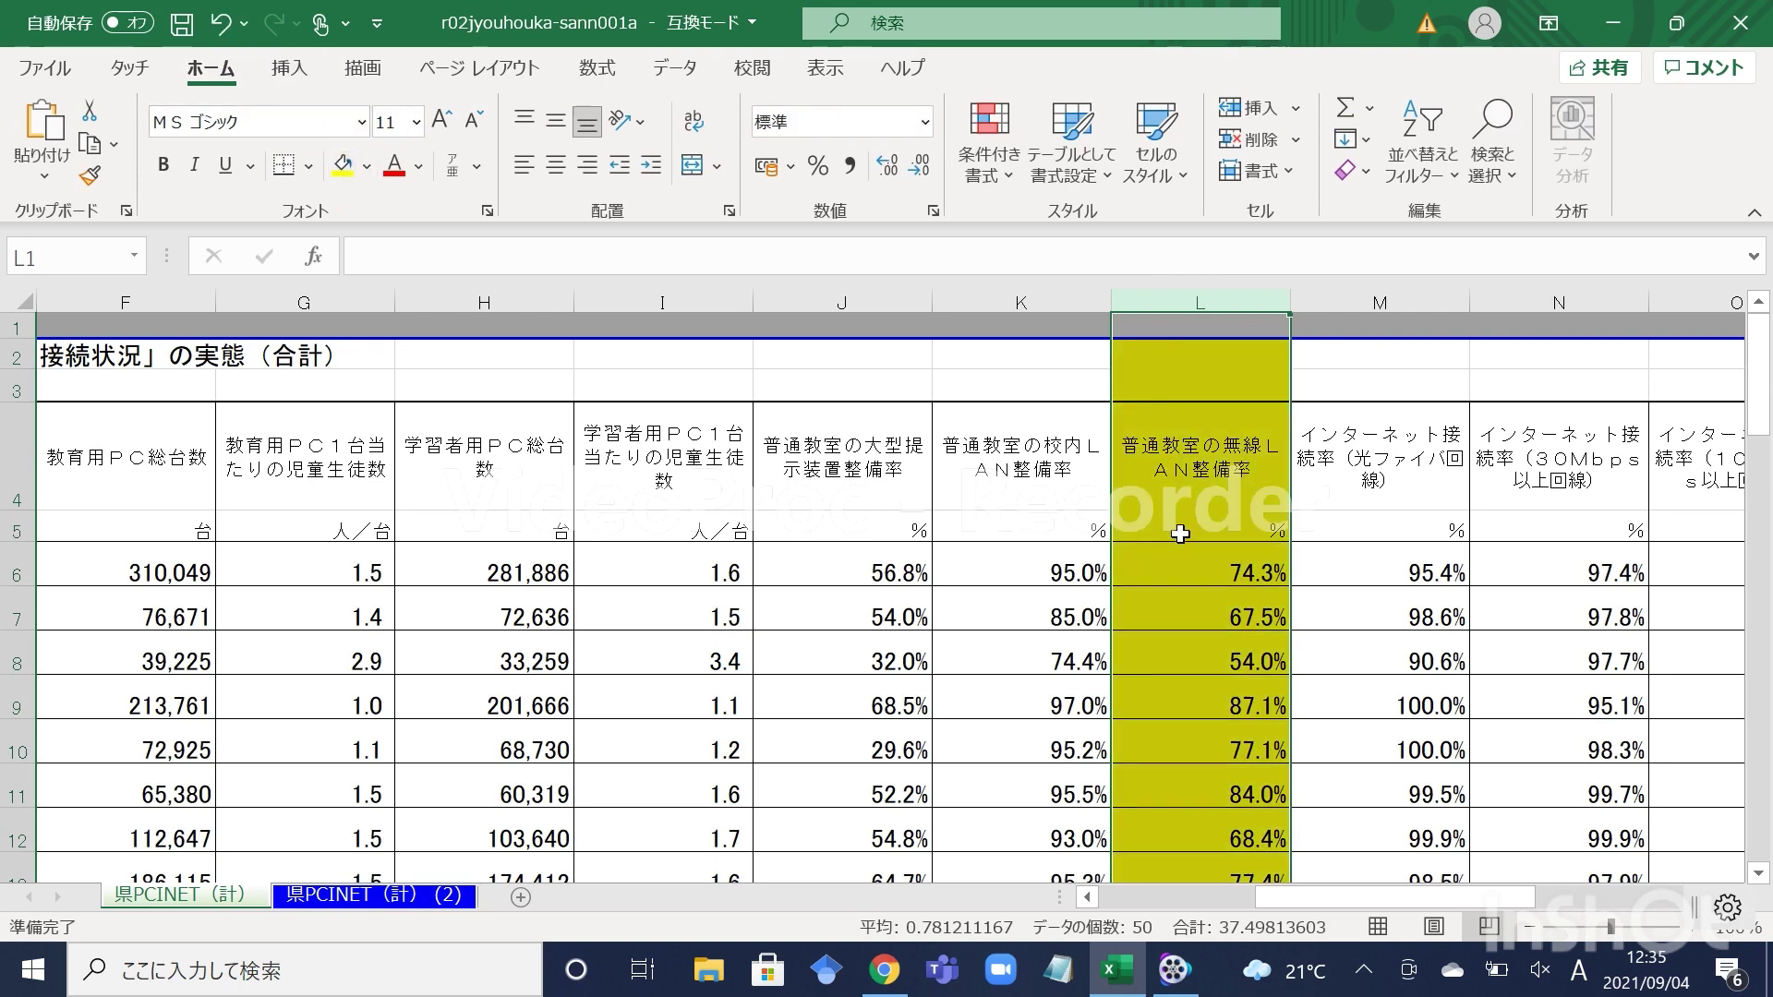
- Replace the unit in cell L5 with a ★ to mark the wireless LAN column
{"action": "left_click", "coordinate": [1180, 533]}
{"action": "type", "text": "hoshi"}
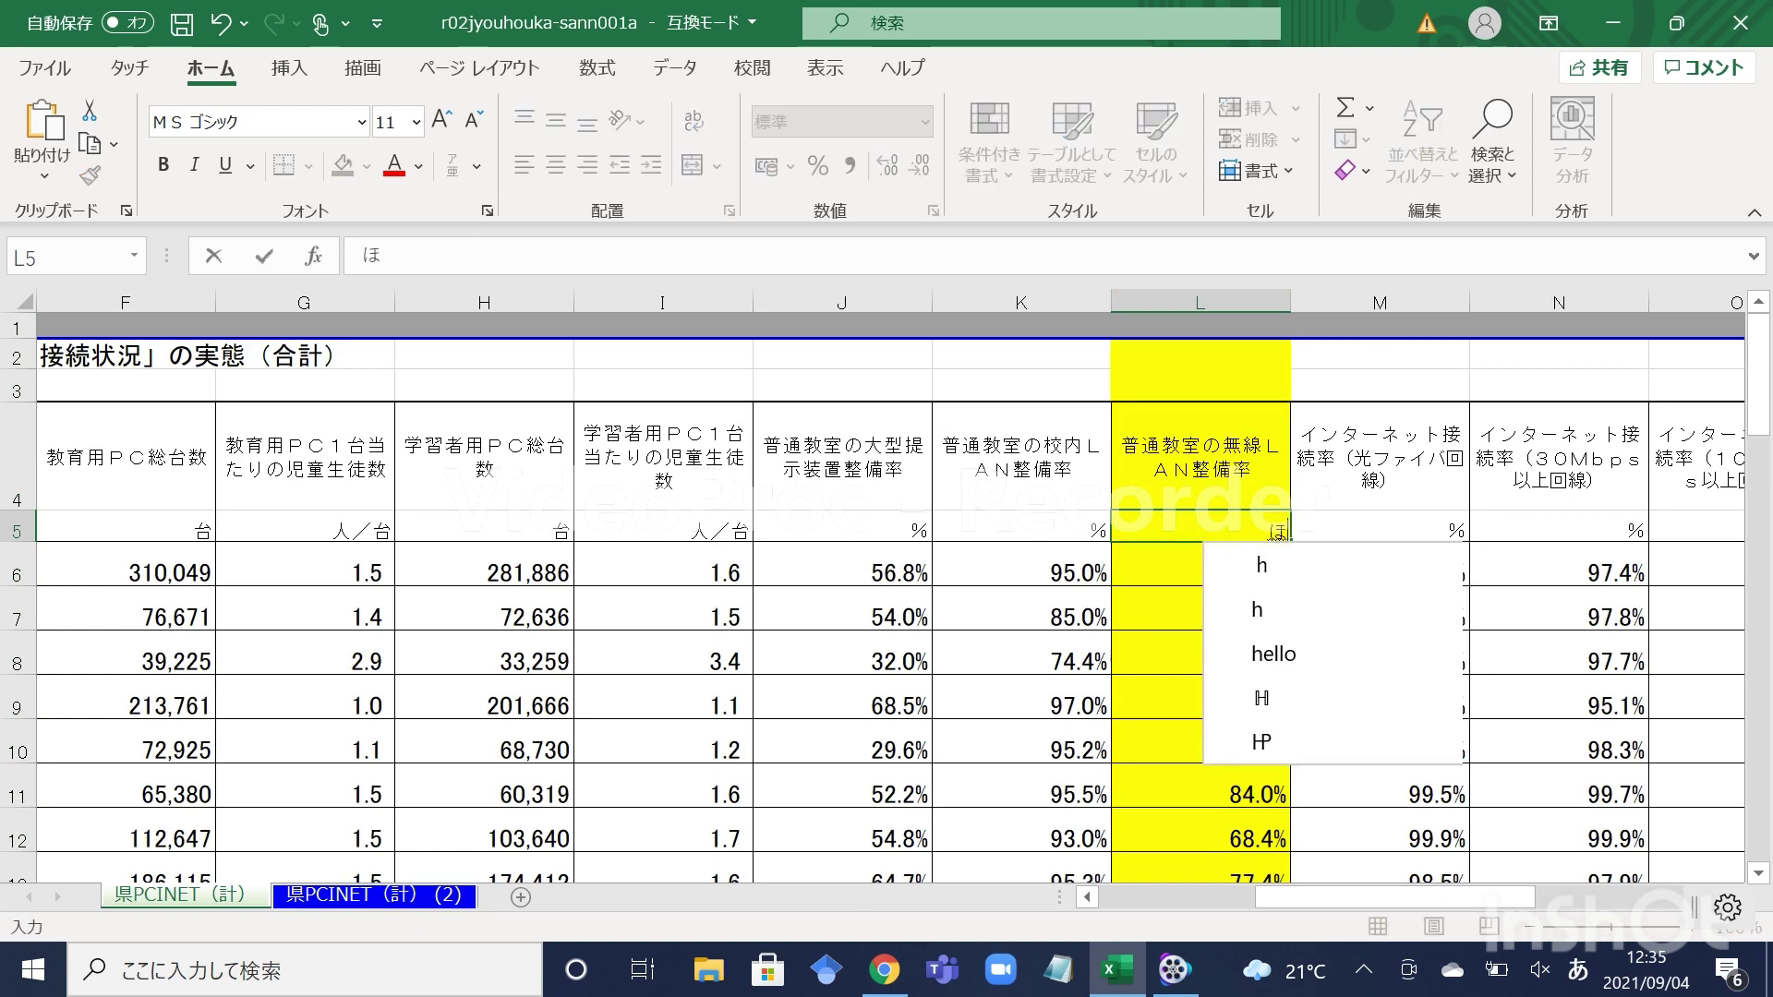
{"action": "key", "text": "space"}
{"action": "key", "text": "Return"}
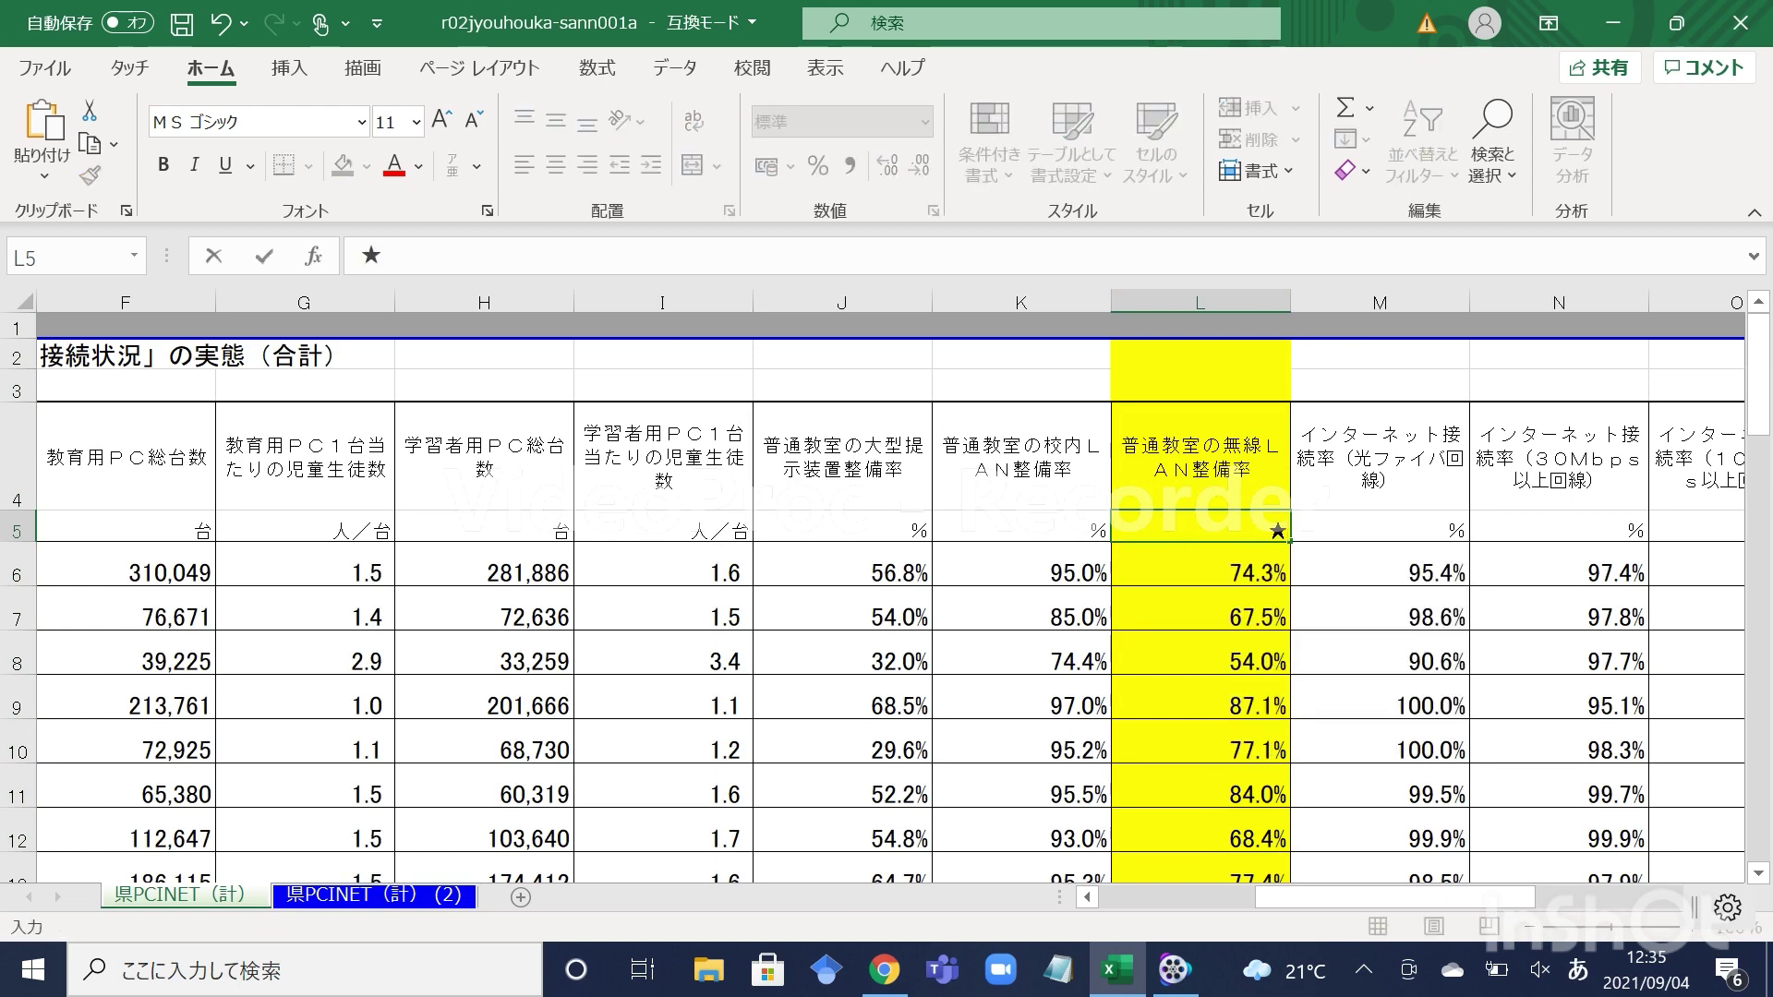
{"action": "key", "text": "Return"}
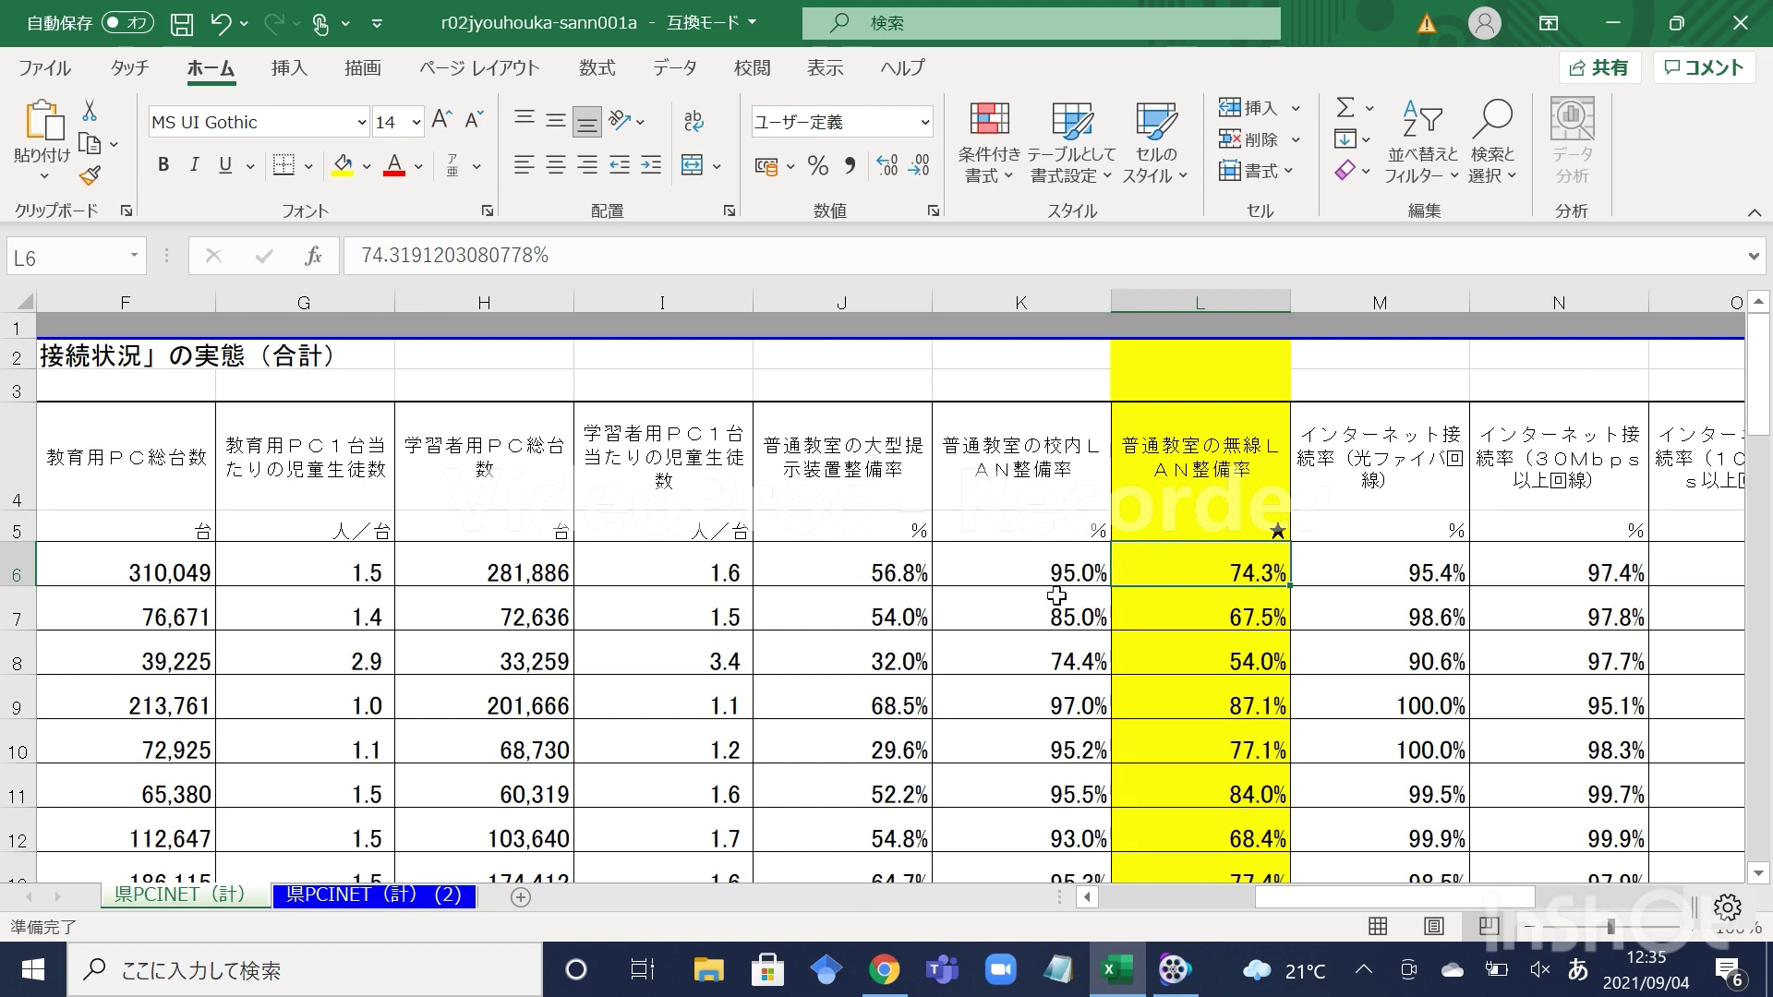
- Select all prefecture data rows from T52 back to B6, leaving out the 合計 row
{"action": "left_click", "coordinate": [999, 612]}
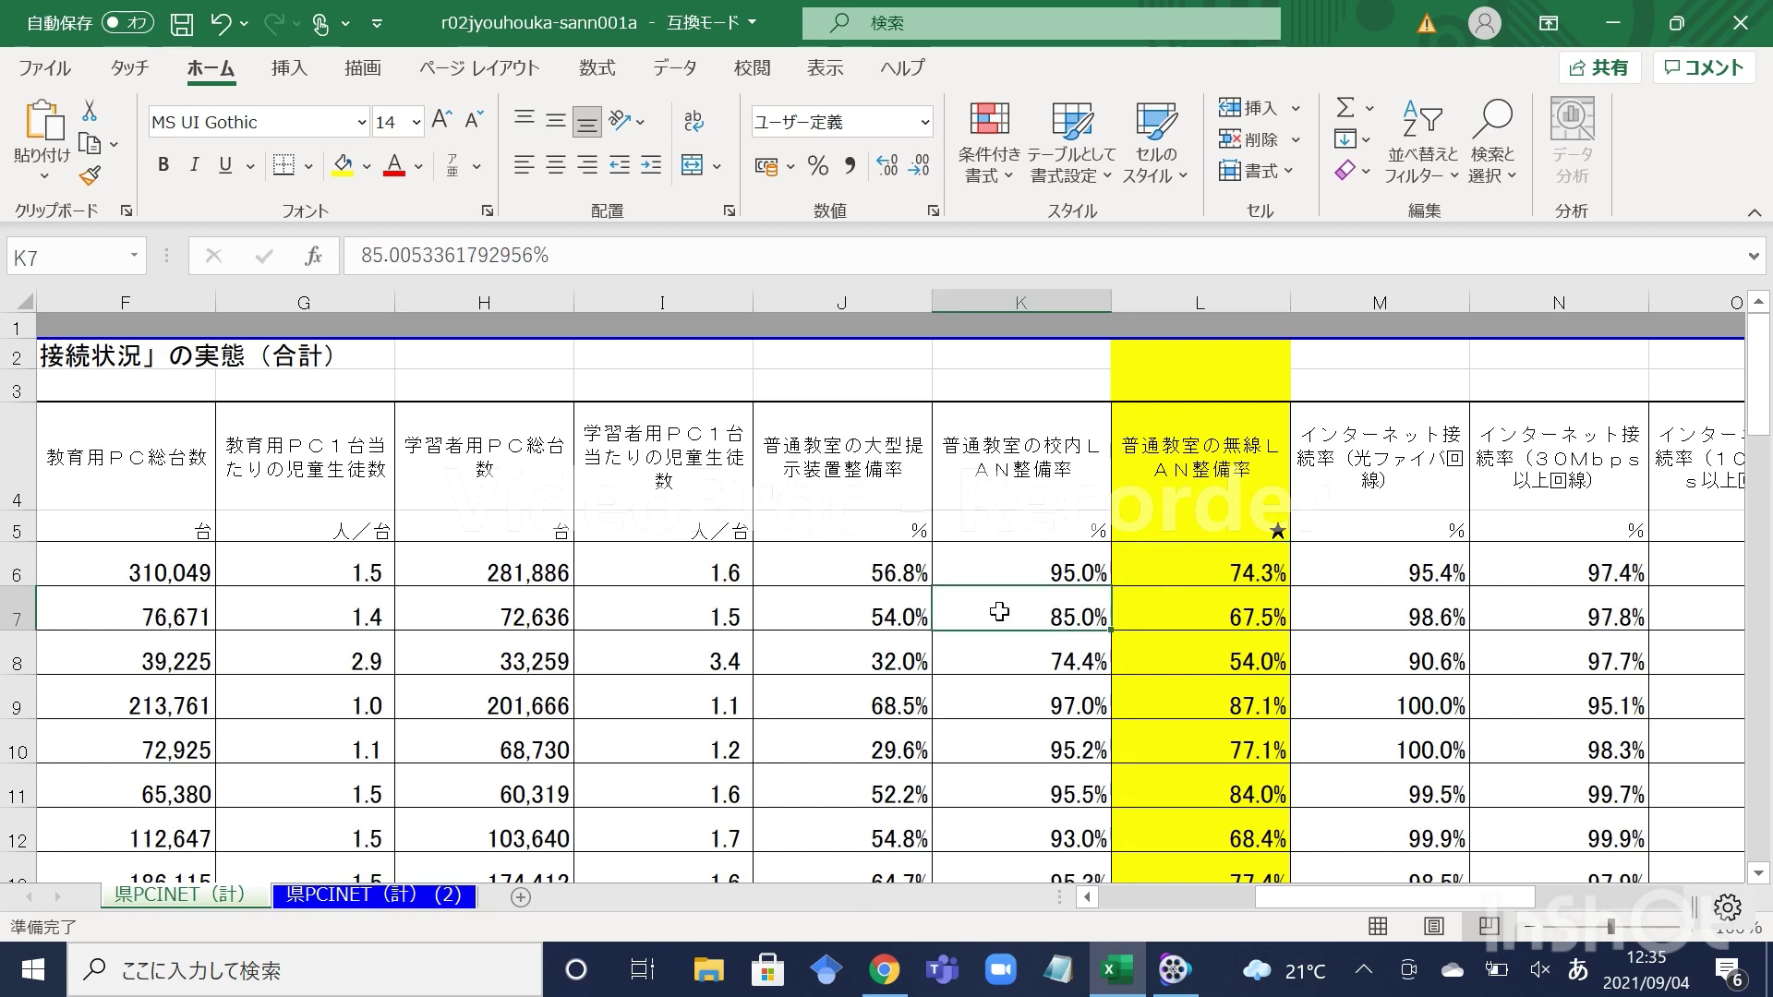
{"action": "key", "text": "ctrl+Down"}
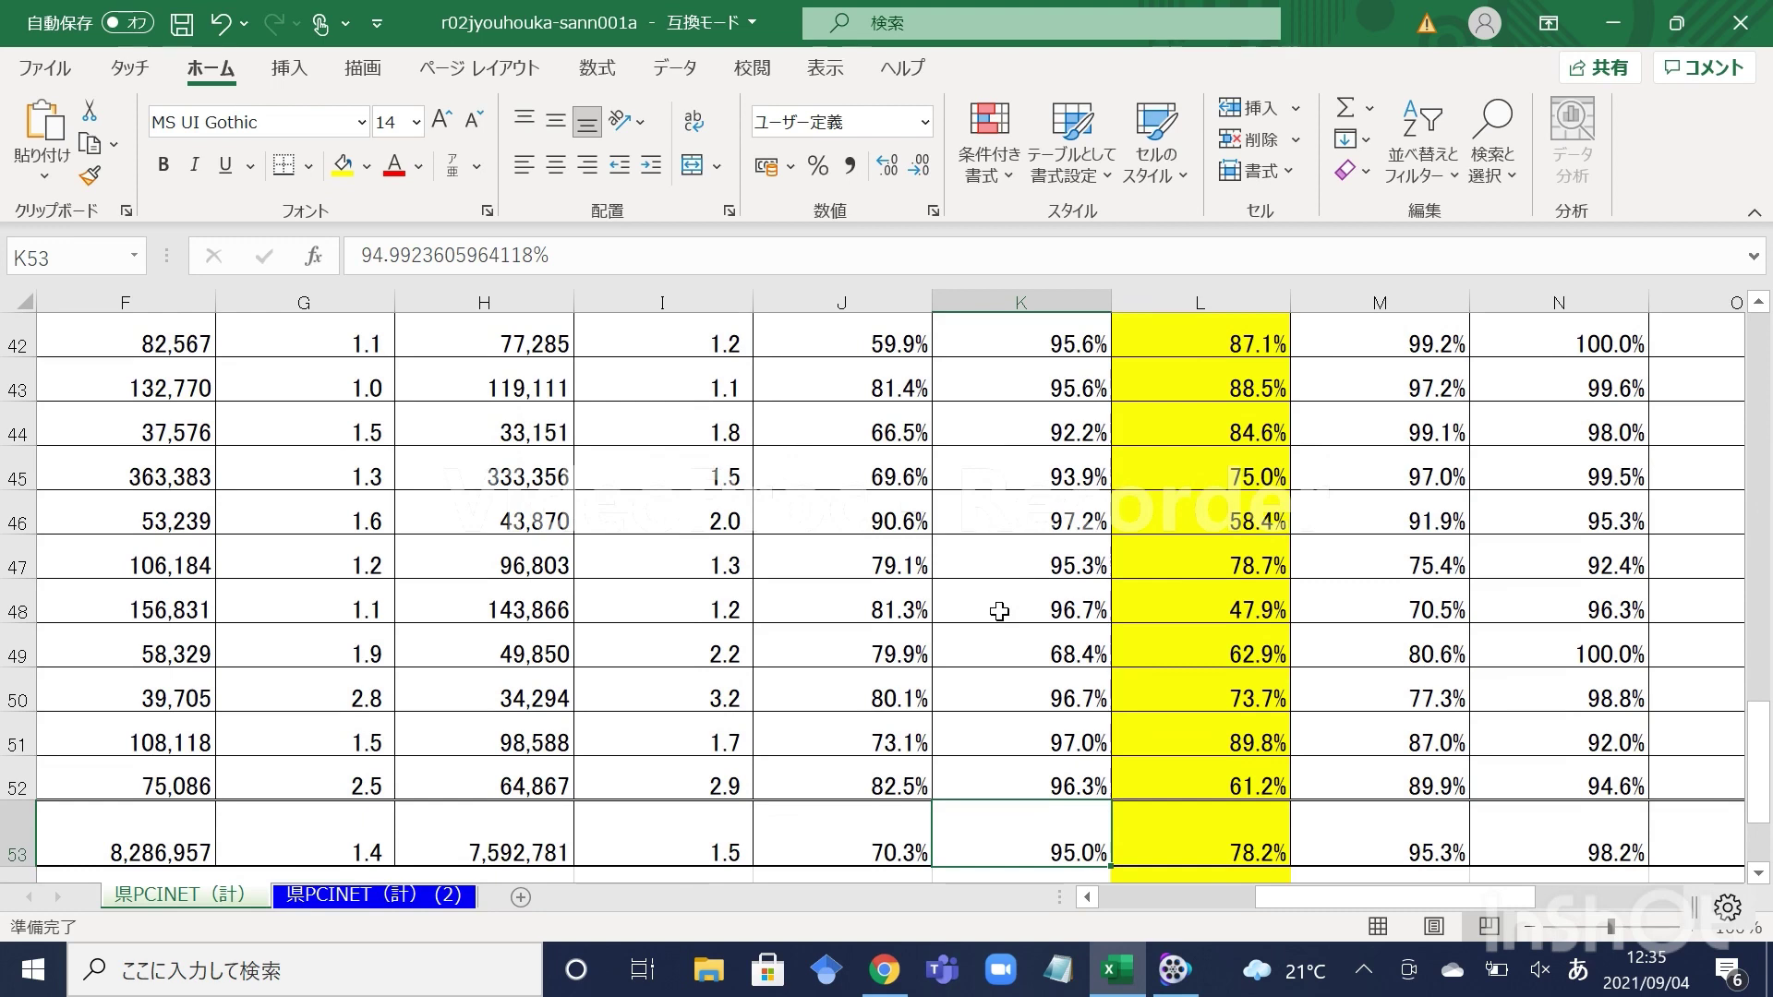
{"action": "key", "text": "Right"}
{"action": "key", "text": "Right"}
{"action": "key", "text": "Right"}
{"action": "key", "text": "Right"}
{"action": "key", "text": "Right"}
{"action": "key", "text": "Right"}
{"action": "key", "text": "Right"}
{"action": "key", "text": "Right"}
{"action": "key", "text": "Right"}
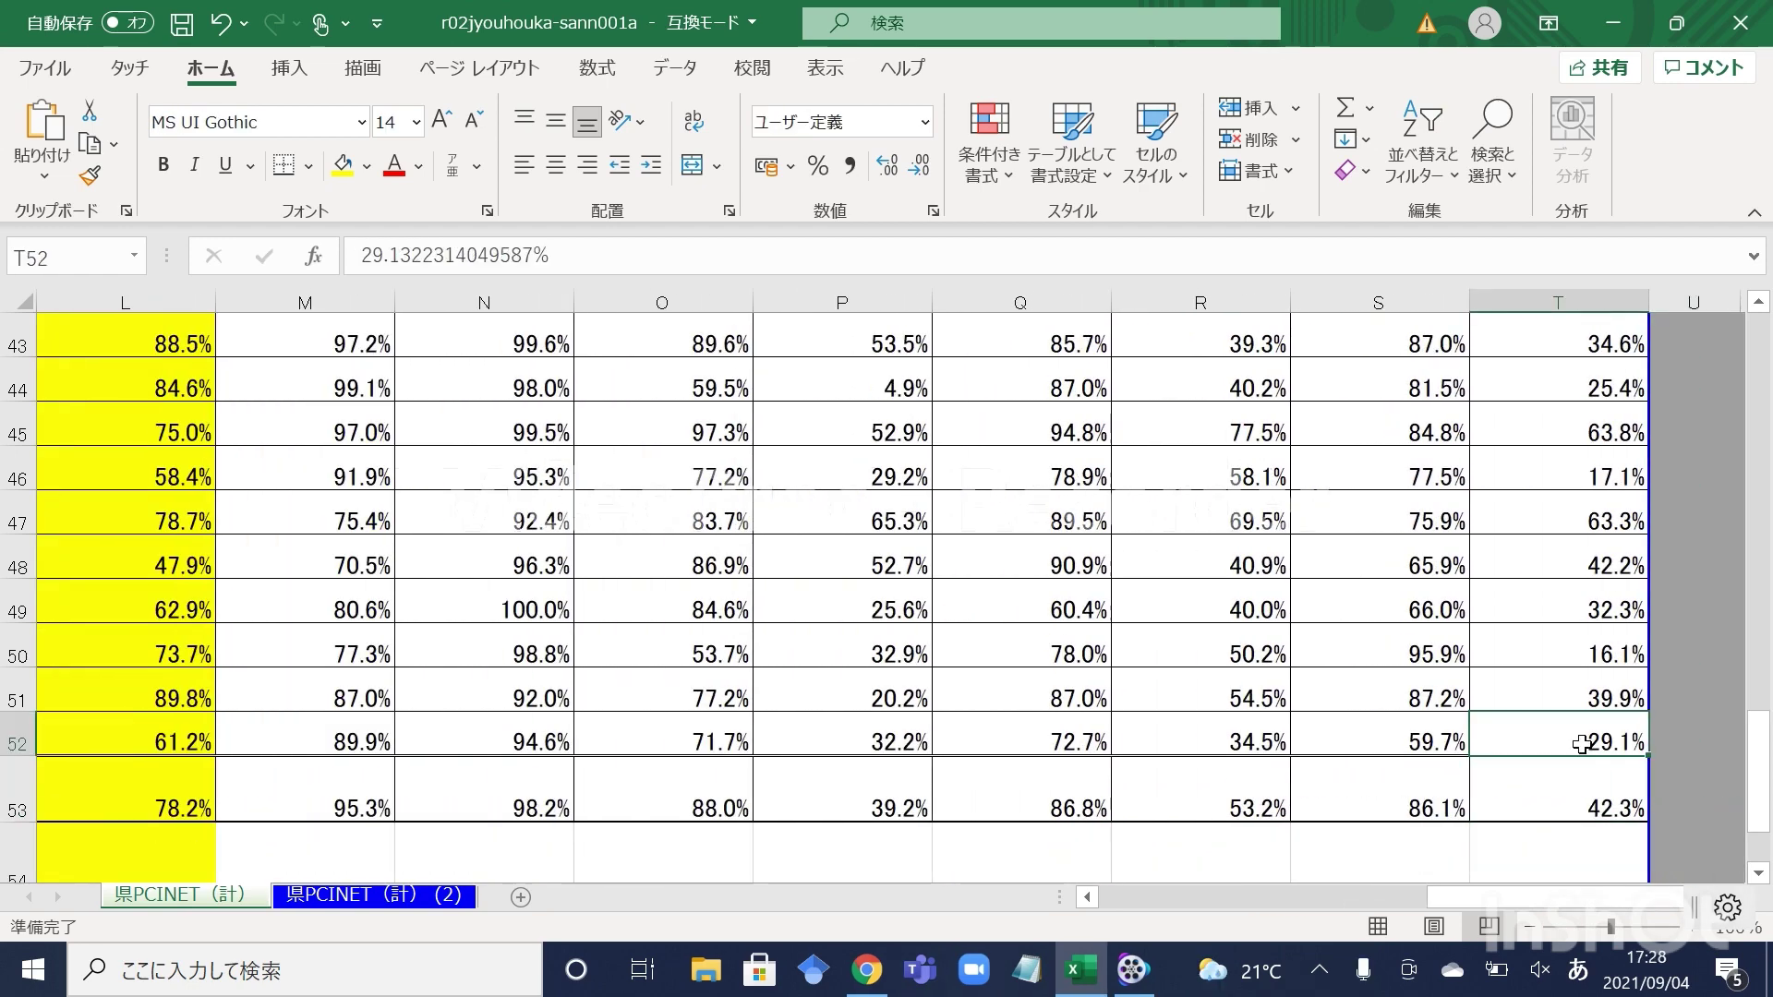
{"action": "left_click_drag", "start_coordinate": [1574, 732], "coordinate": [93, 554]}
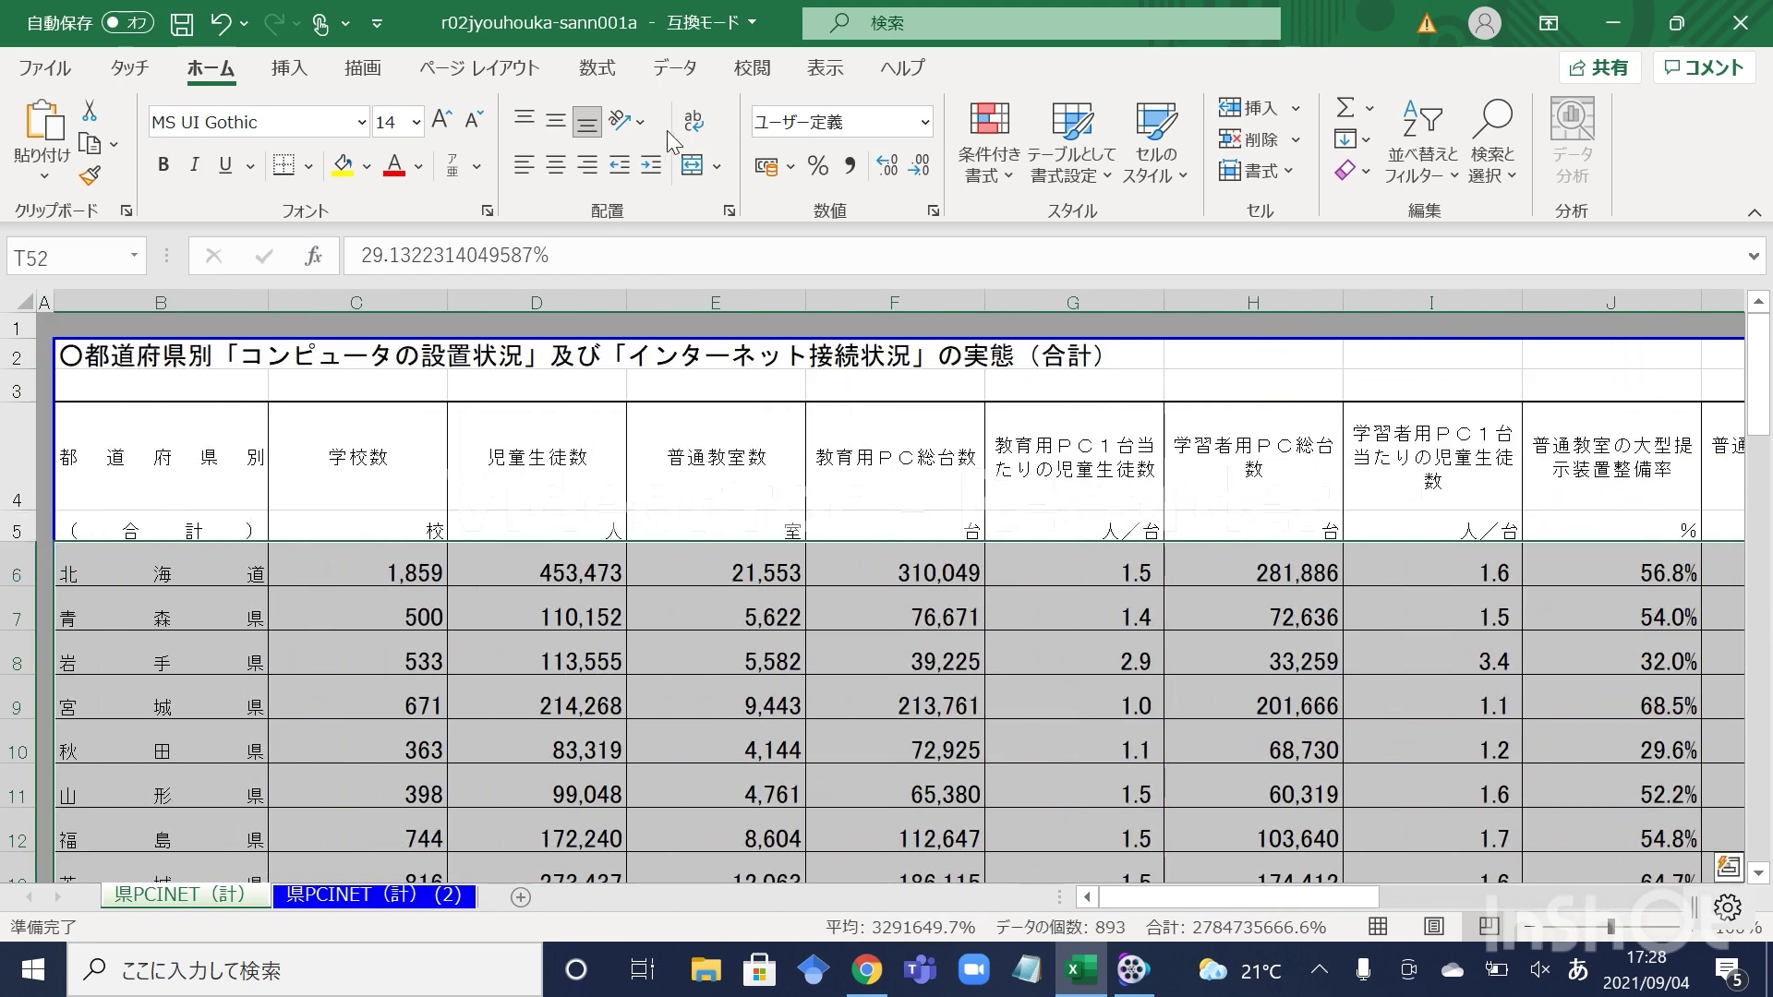
- Sort the selected prefecture rows by the ★ column's cell values in descending order (大きい順)
{"action": "left_click", "coordinate": [681, 74]}
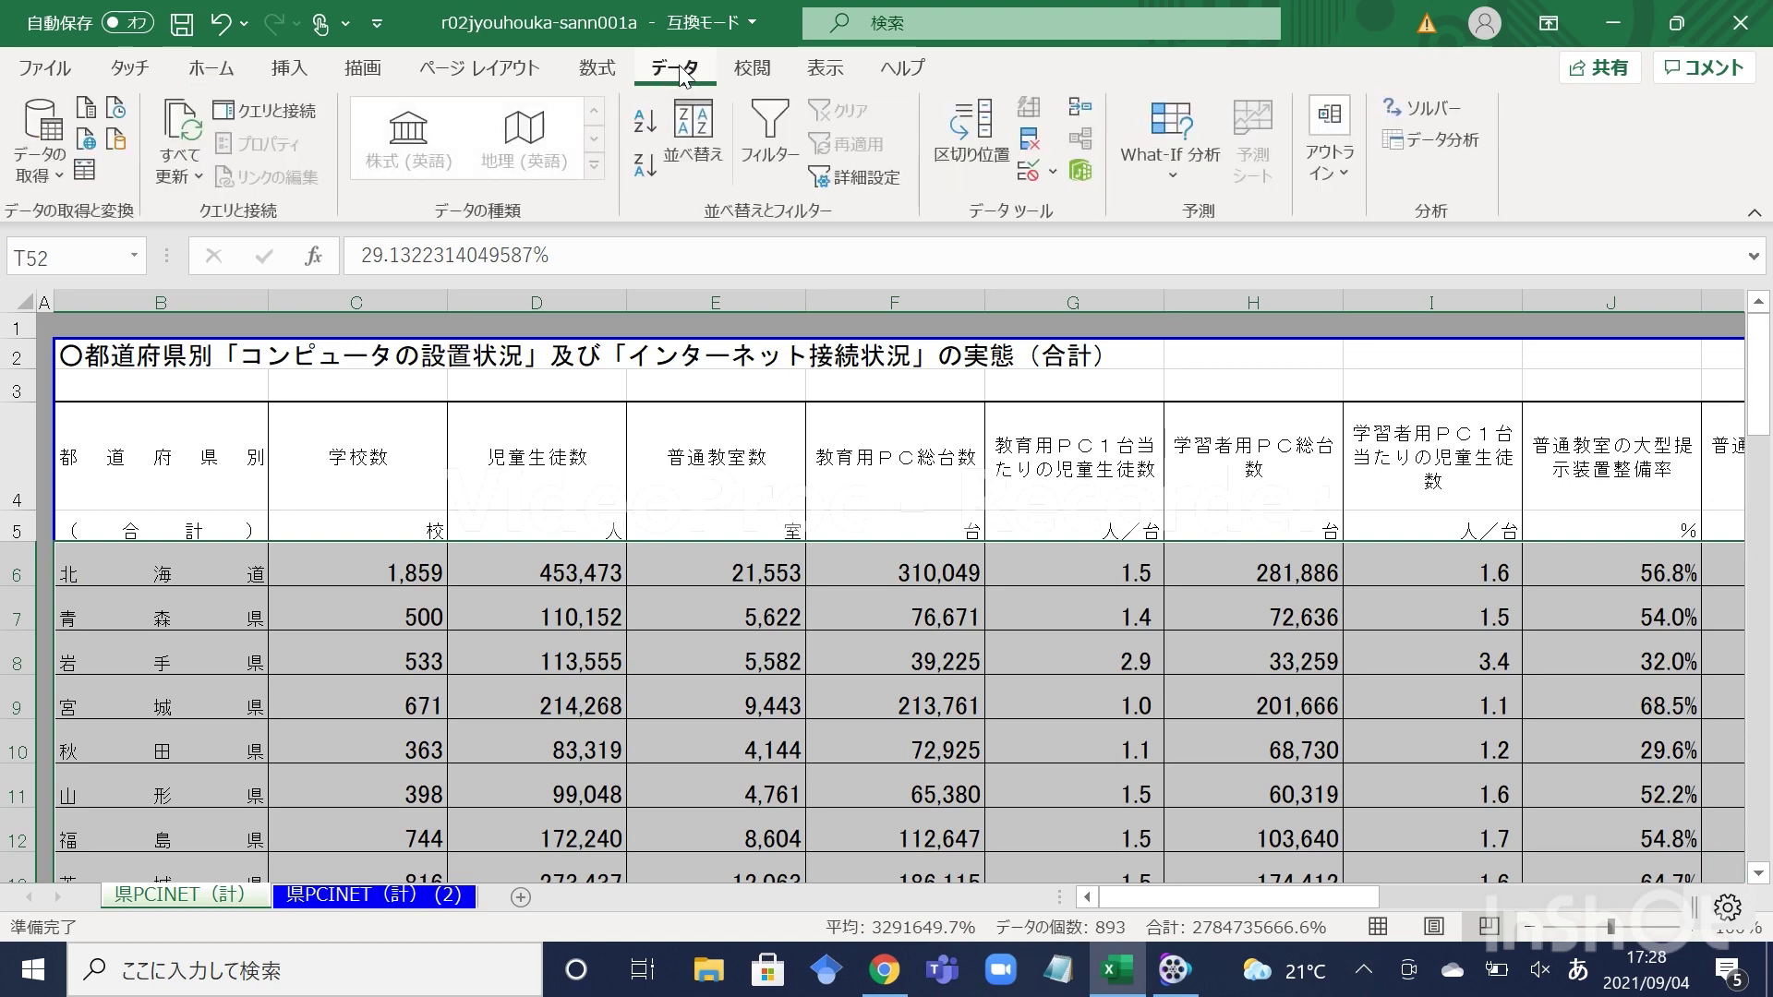
{"action": "left_click", "coordinate": [701, 138]}
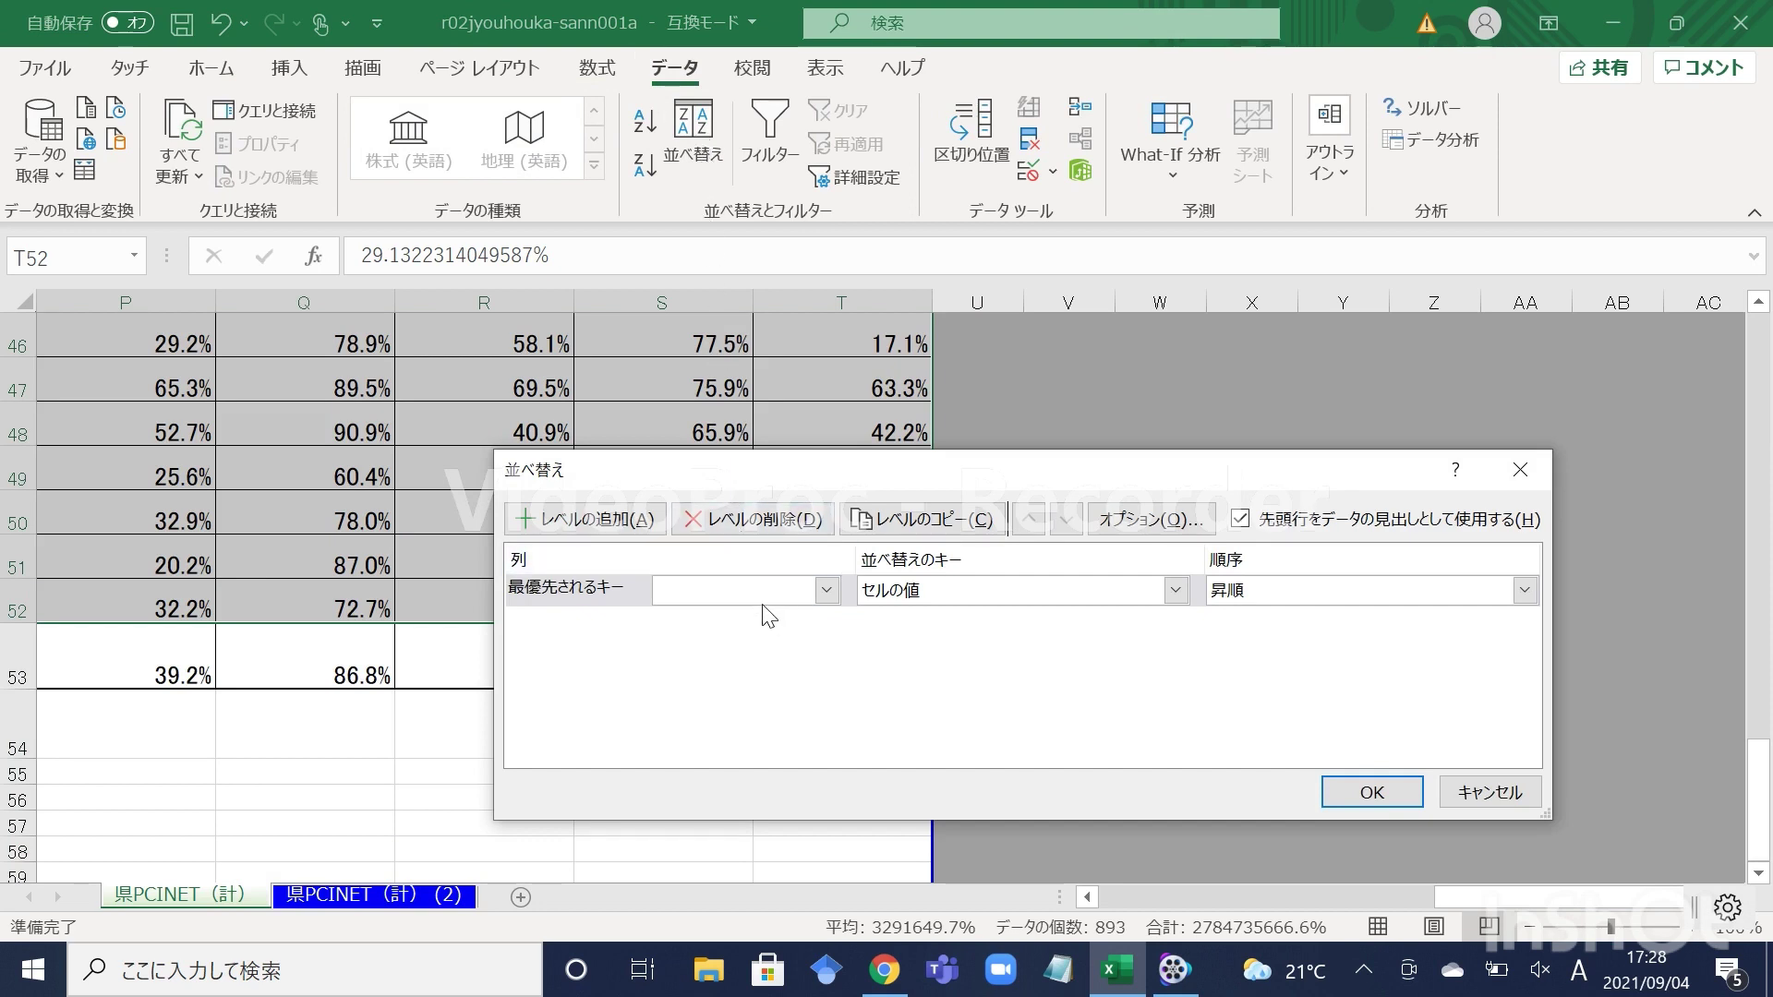
{"action": "left_click", "coordinate": [826, 590]}
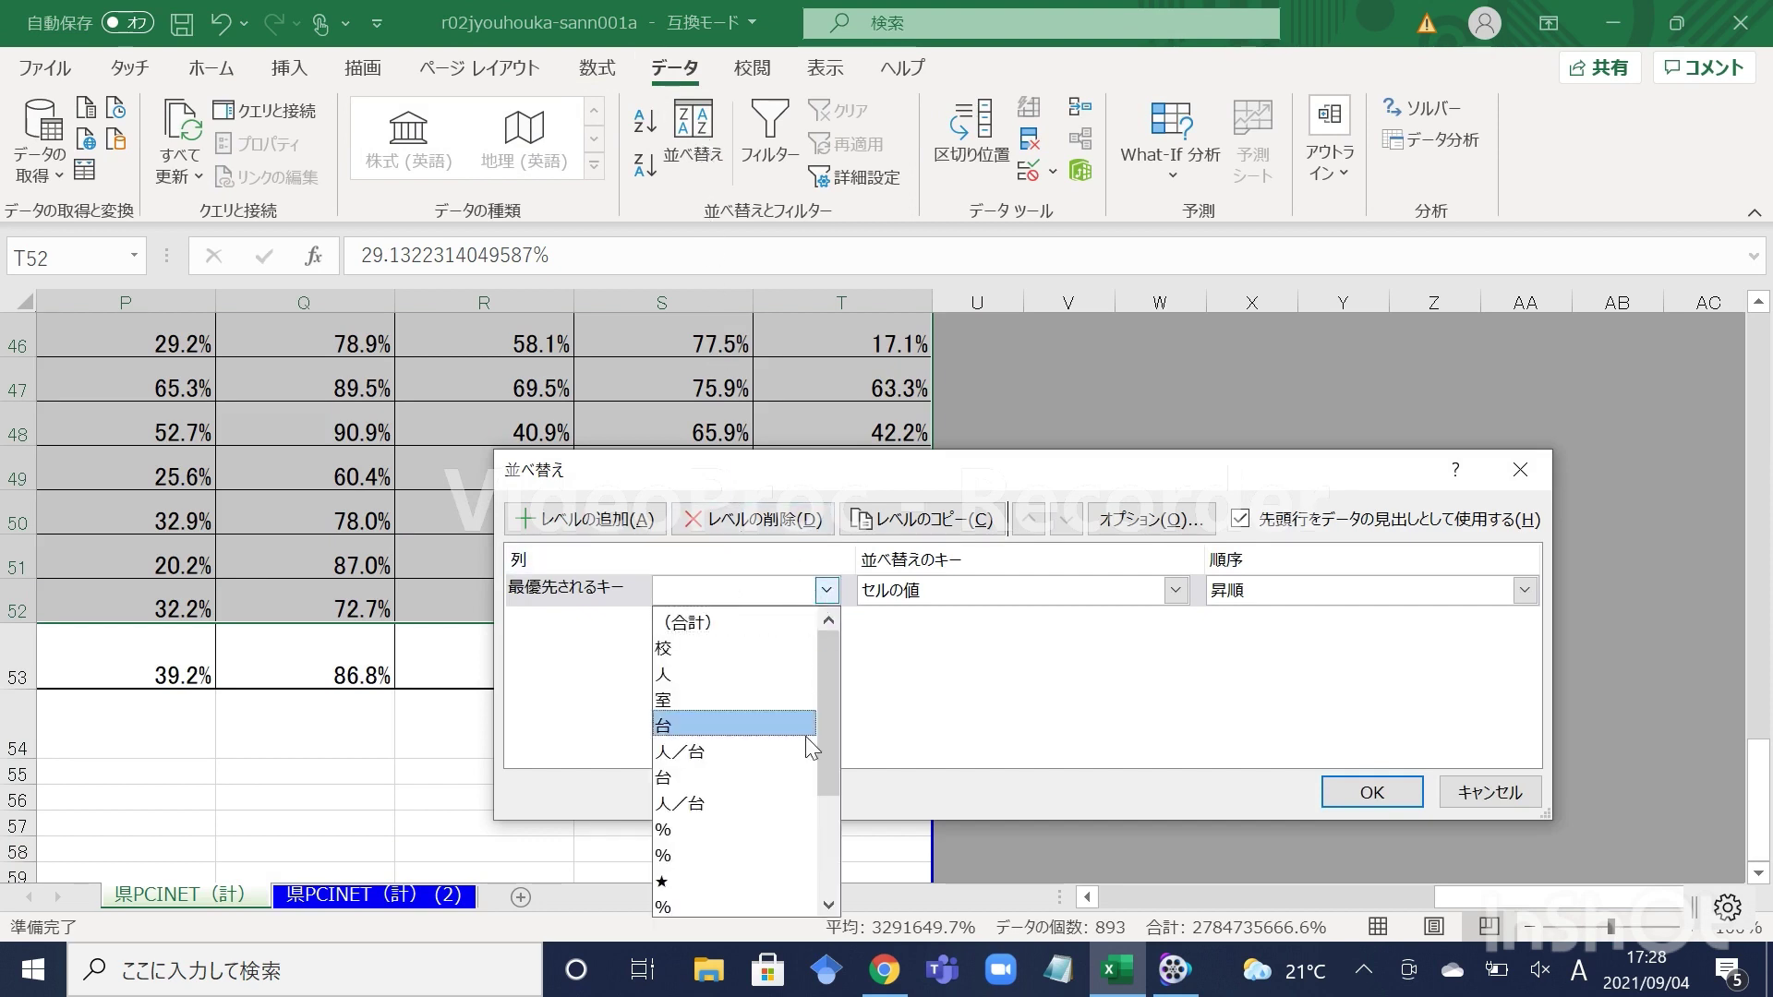
{"action": "left_click", "coordinate": [783, 872]}
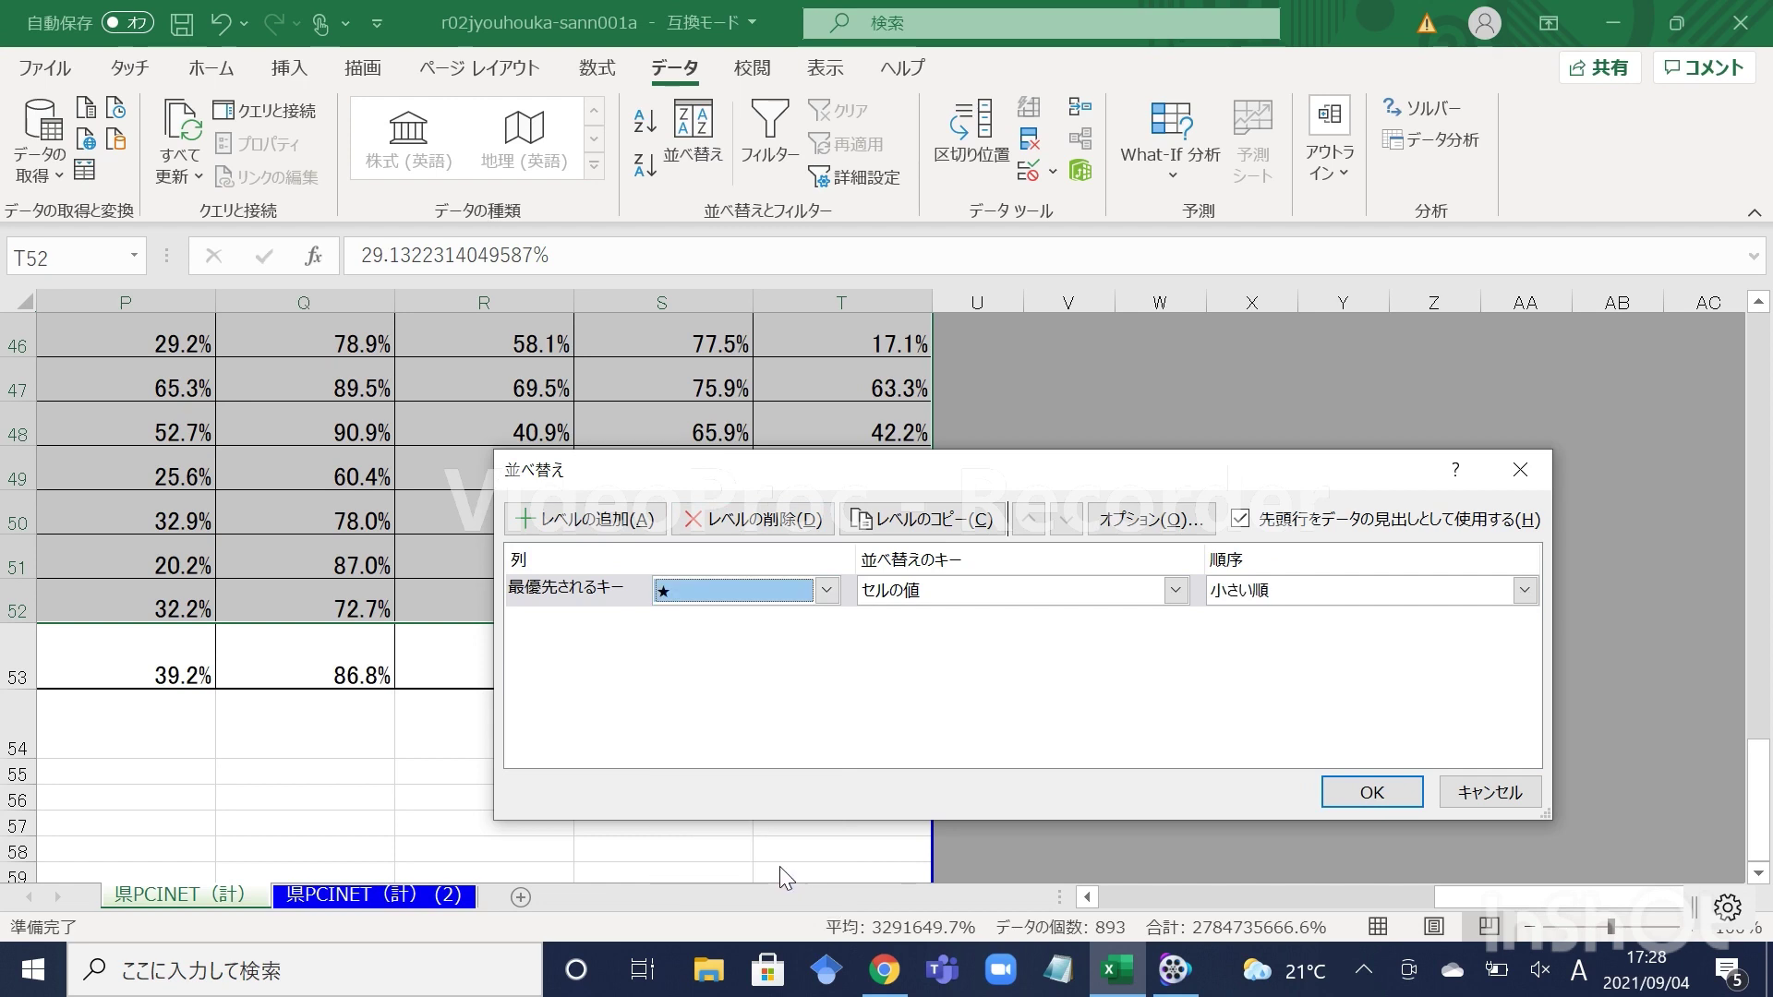
{"action": "left_click", "coordinate": [1325, 586]}
{"action": "left_click", "coordinate": [1330, 641]}
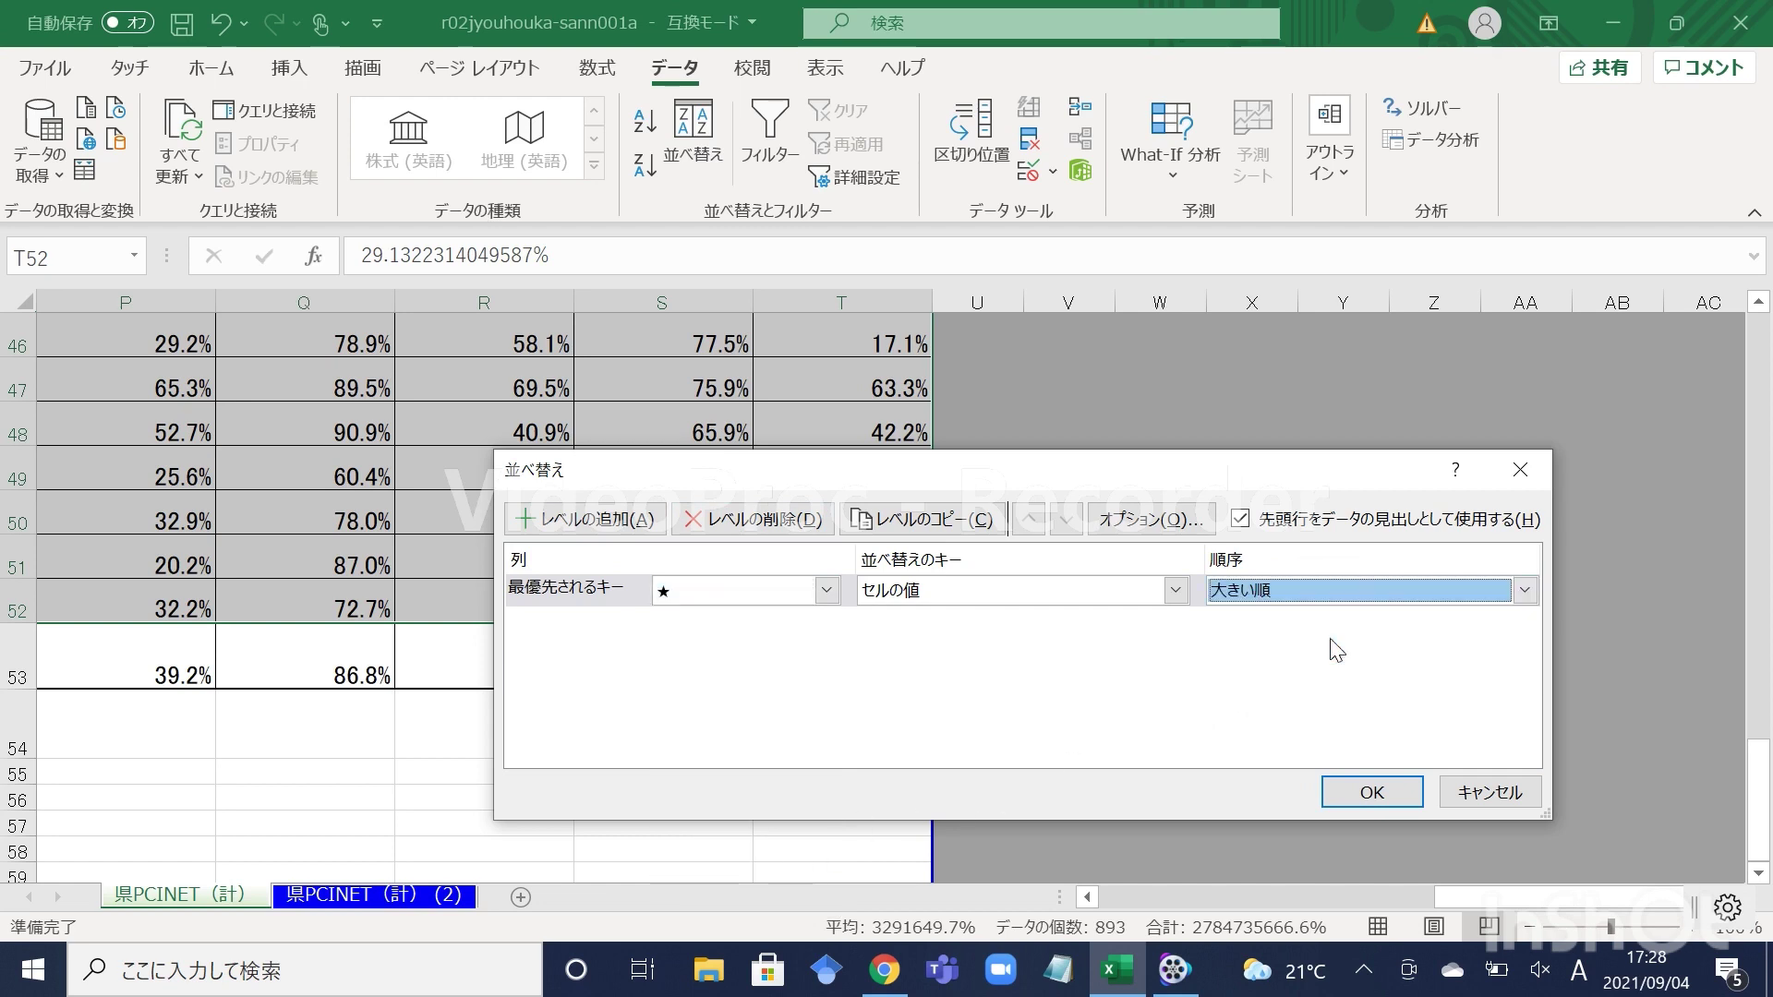
{"action": "left_click", "coordinate": [1393, 791]}
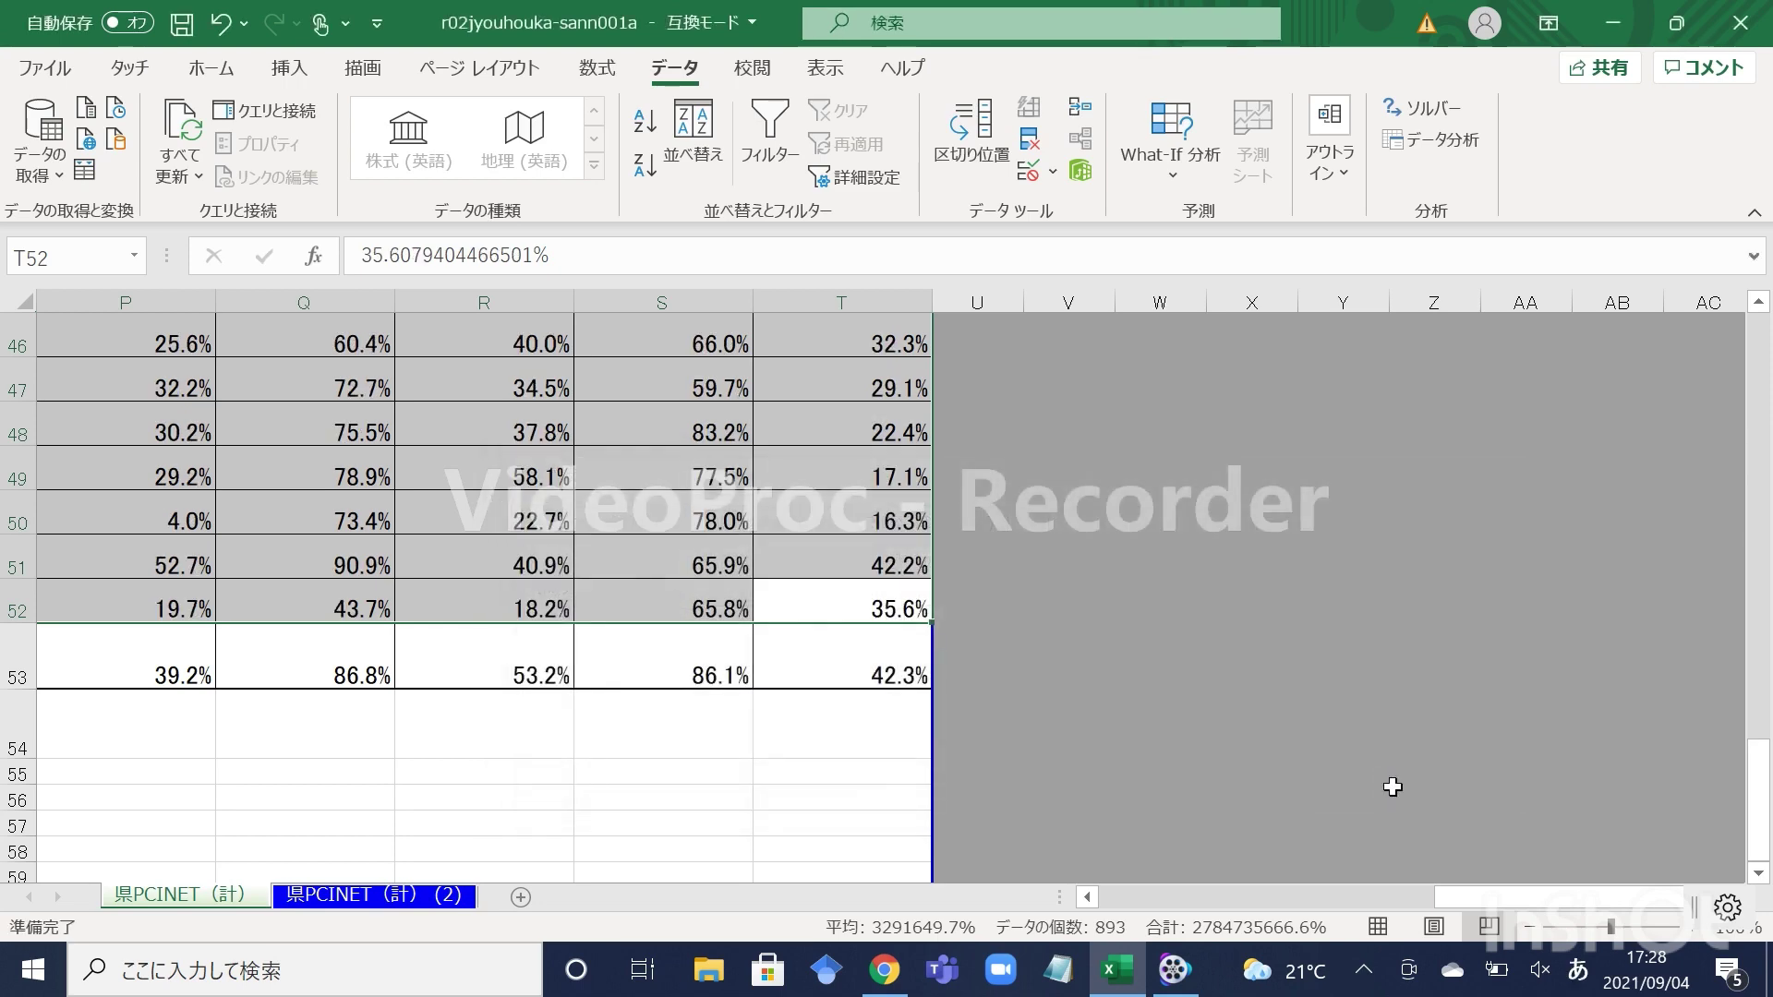
- Delete the narrow empty column A at the start of the sheet
{"action": "scroll", "coordinate": [1392, 794], "scroll_direction": "up", "scroll_amount": 8}
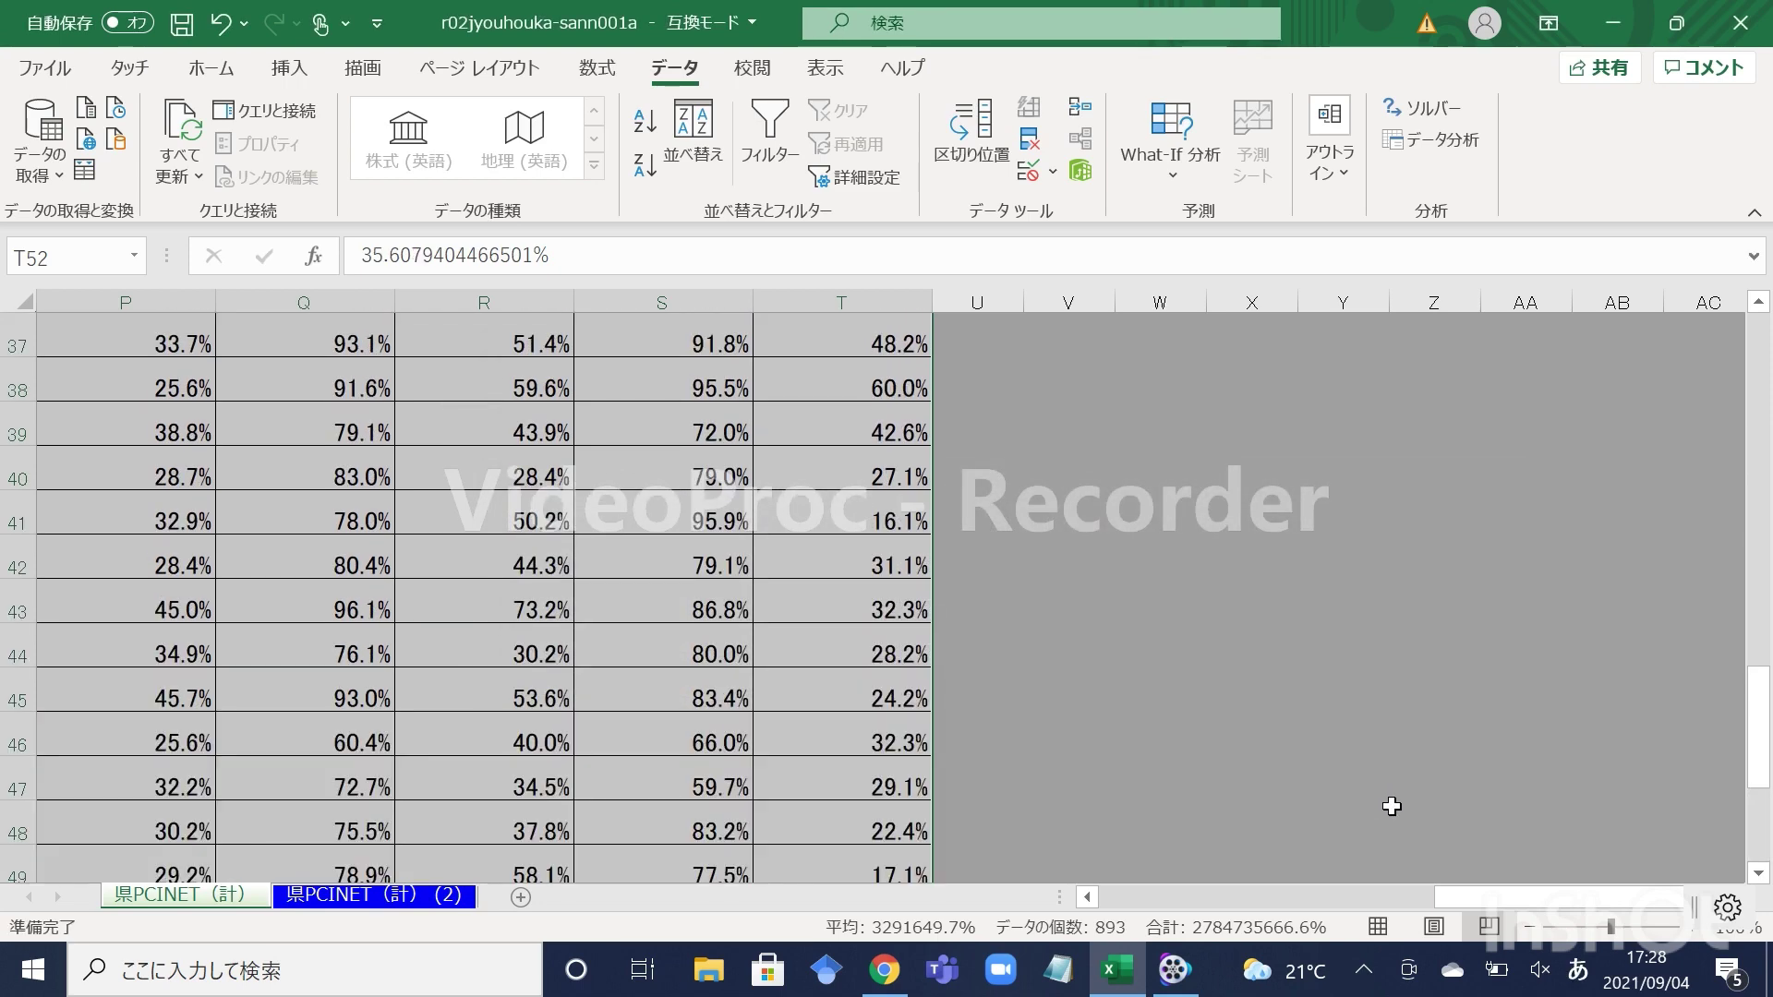
{"action": "scroll", "coordinate": [1392, 806], "scroll_direction": "up", "scroll_amount": 7}
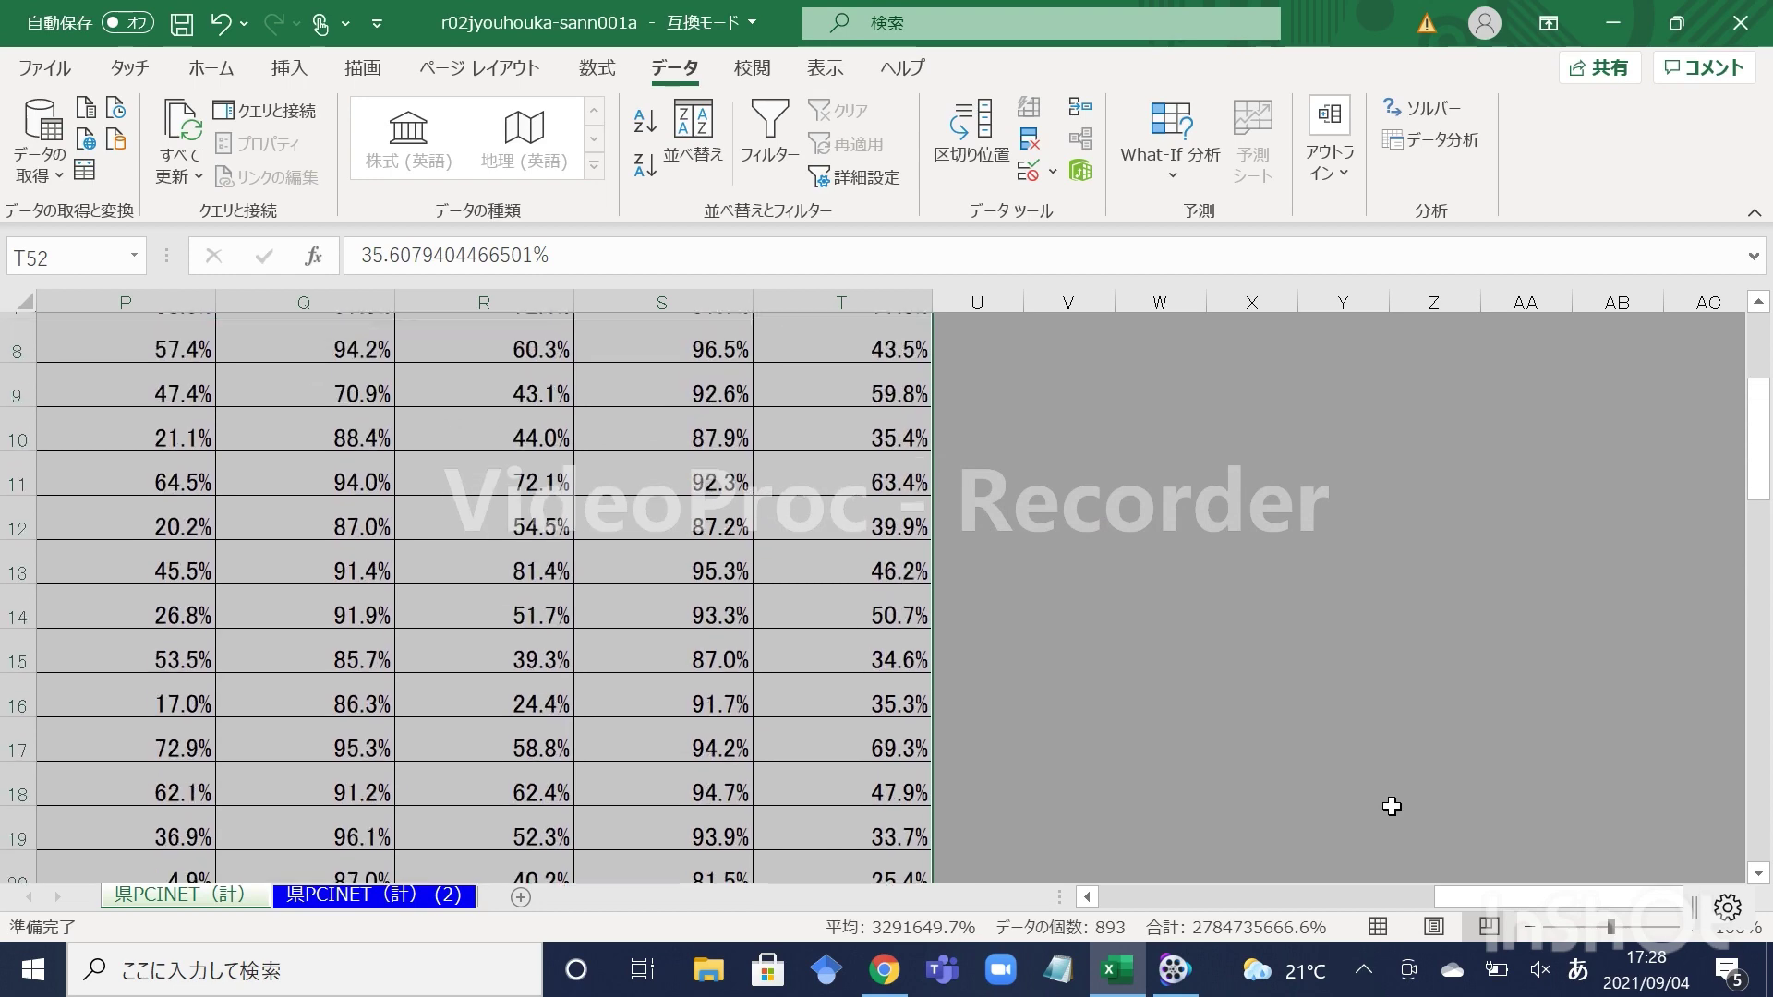
{"action": "left_click_drag", "start_coordinate": [1519, 900], "coordinate": [1006, 724]}
{"action": "left_click", "coordinate": [44, 302]}
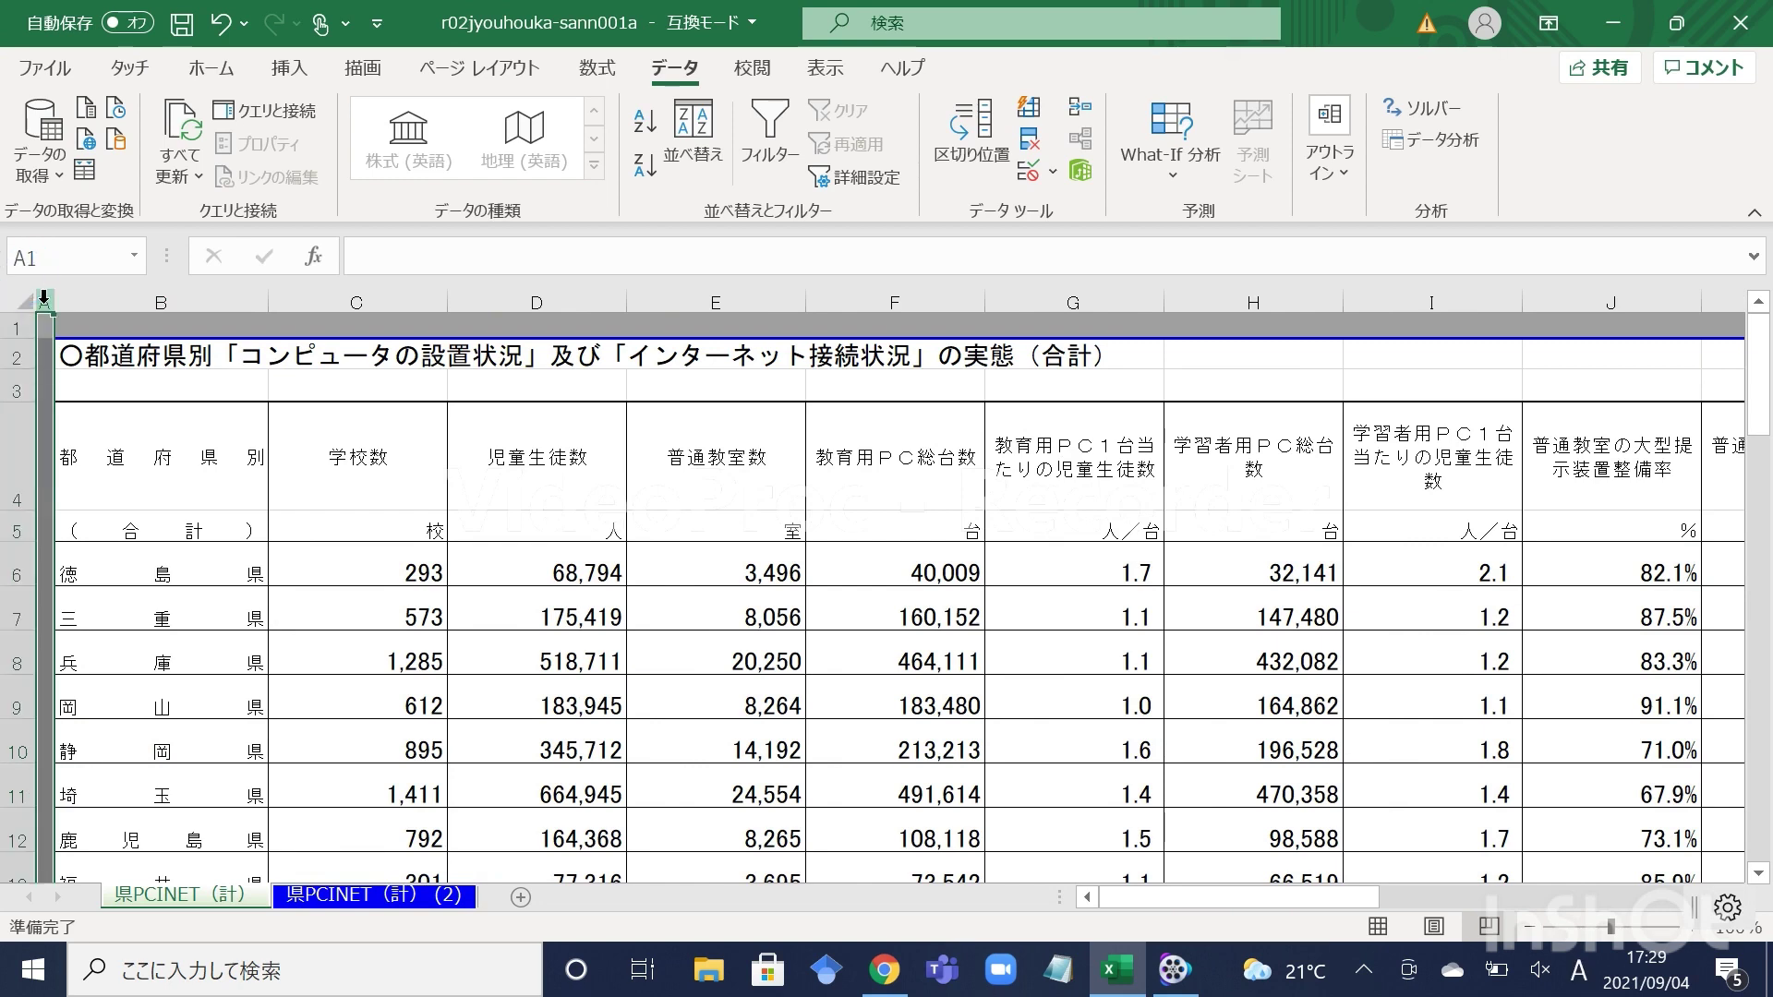
{"action": "right_click", "coordinate": [44, 301]}
{"action": "left_click", "coordinate": [170, 497]}
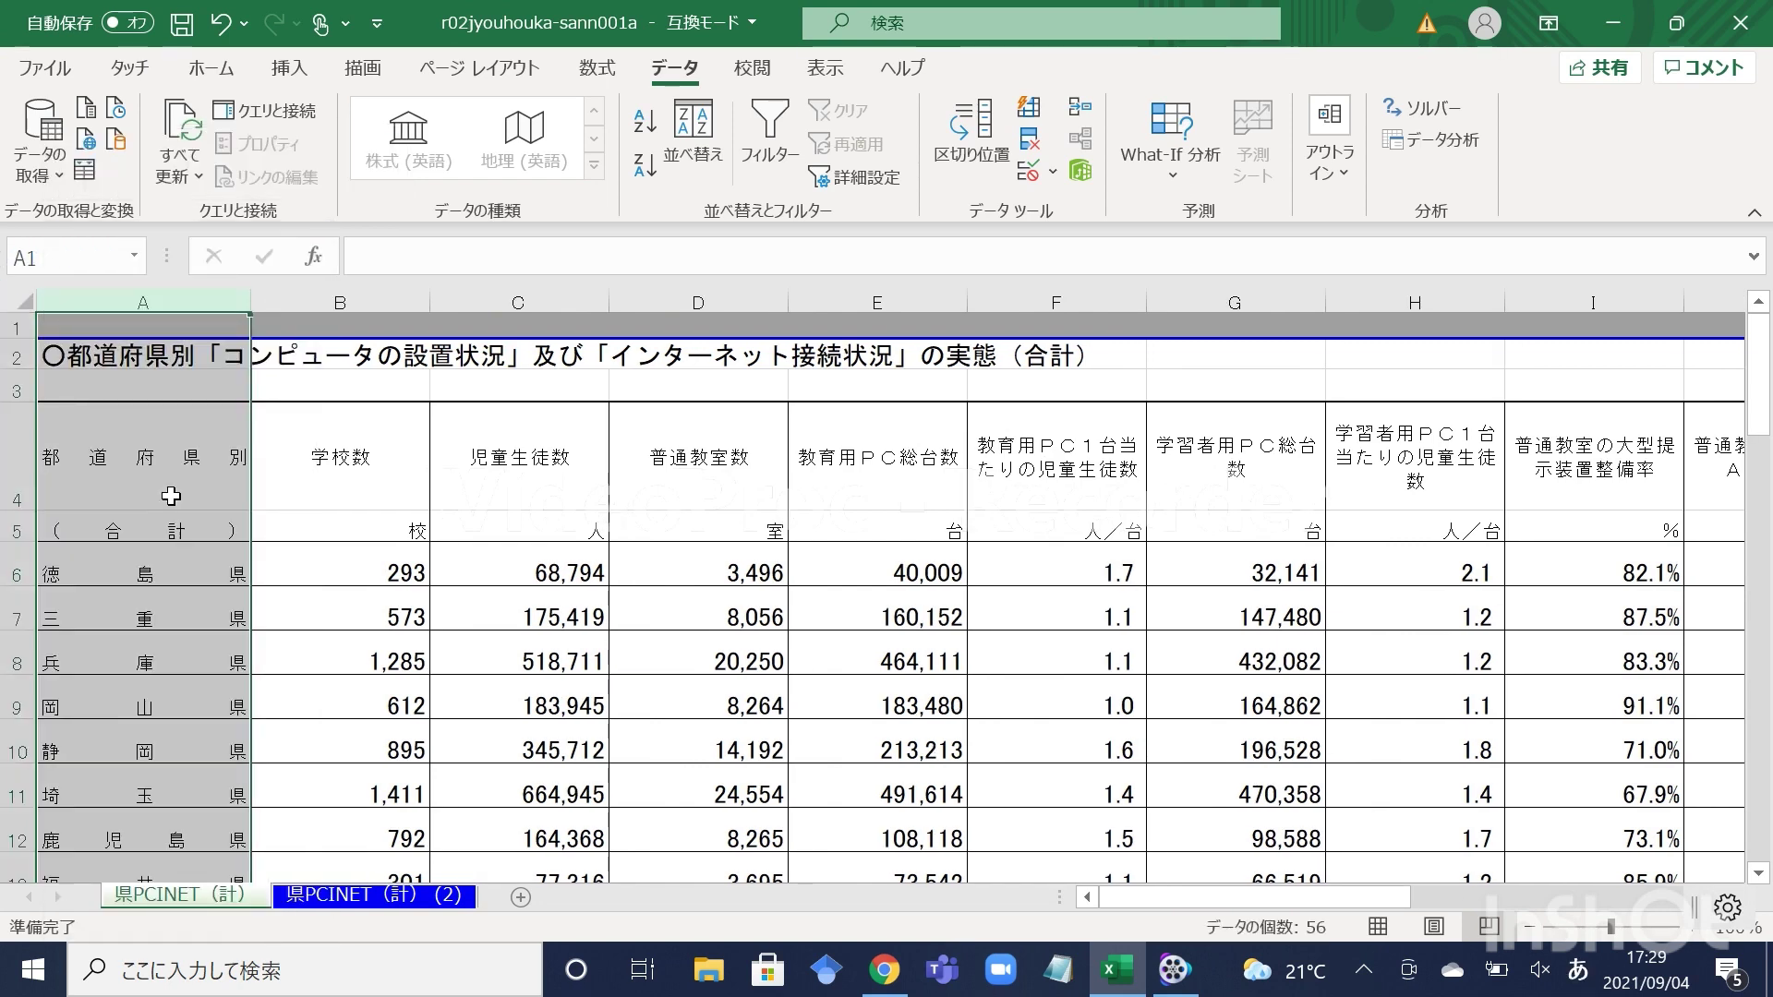
- Freeze the first column so the prefecture names stay in view
{"action": "left_click", "coordinate": [829, 80]}
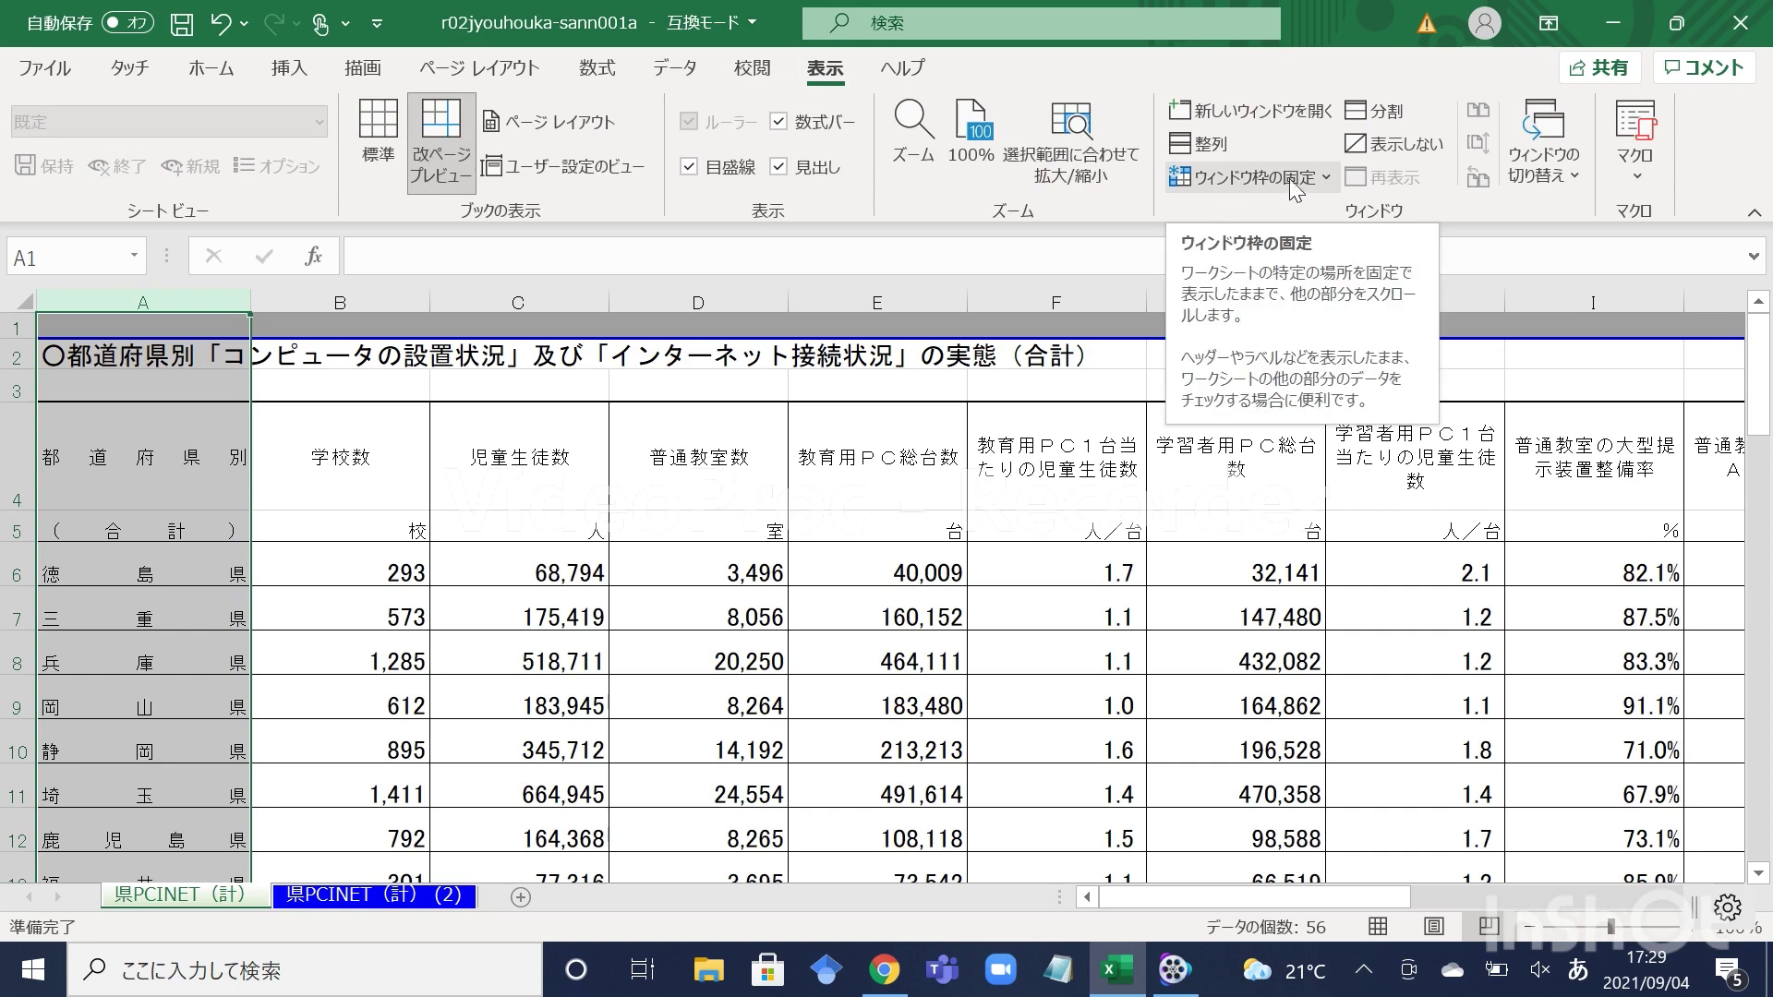
{"action": "left_click", "coordinate": [1328, 178]}
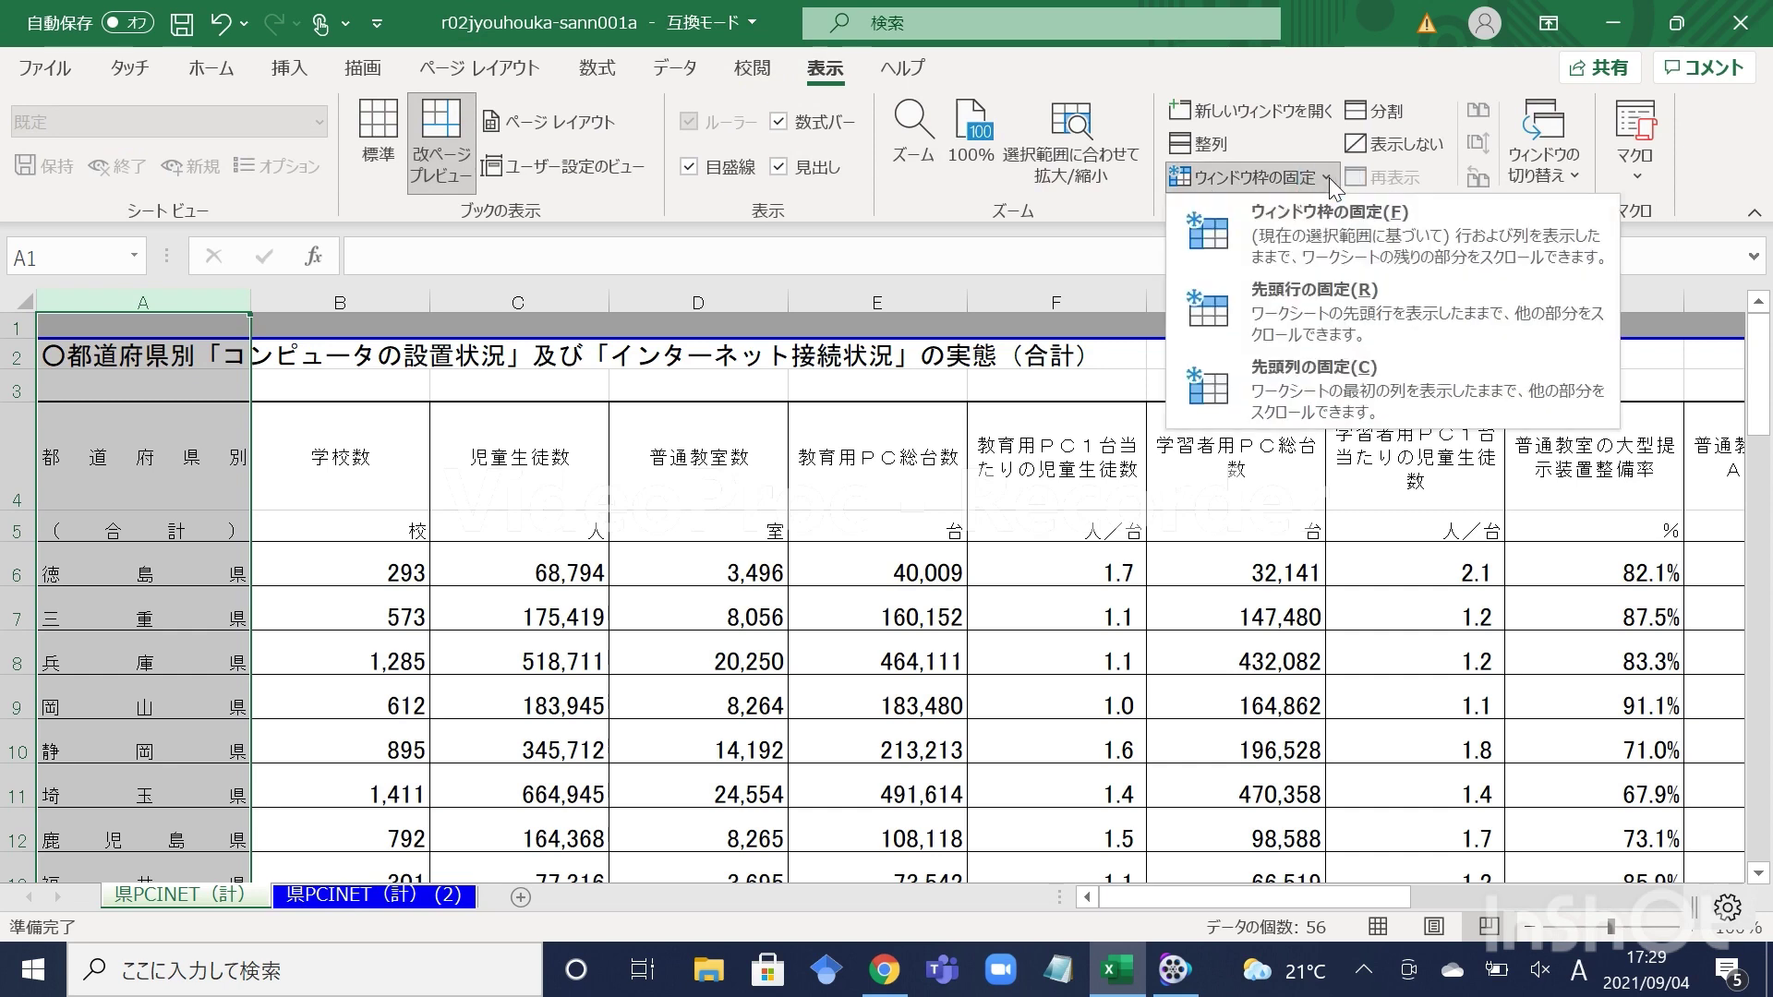
{"action": "left_click", "coordinate": [1344, 373]}
- Examine the table's columns across row 5 as far as column R, alongside the frozen prefecture names
{"action": "left_click", "coordinate": [337, 522]}
{"action": "key", "text": "Right"}
{"action": "key", "text": "Right"}
{"action": "key", "text": "Right"}
{"action": "key", "text": "Right"}
{"action": "key", "text": "Right"}
{"action": "key", "text": "Right"}
{"action": "key", "text": "Right"}
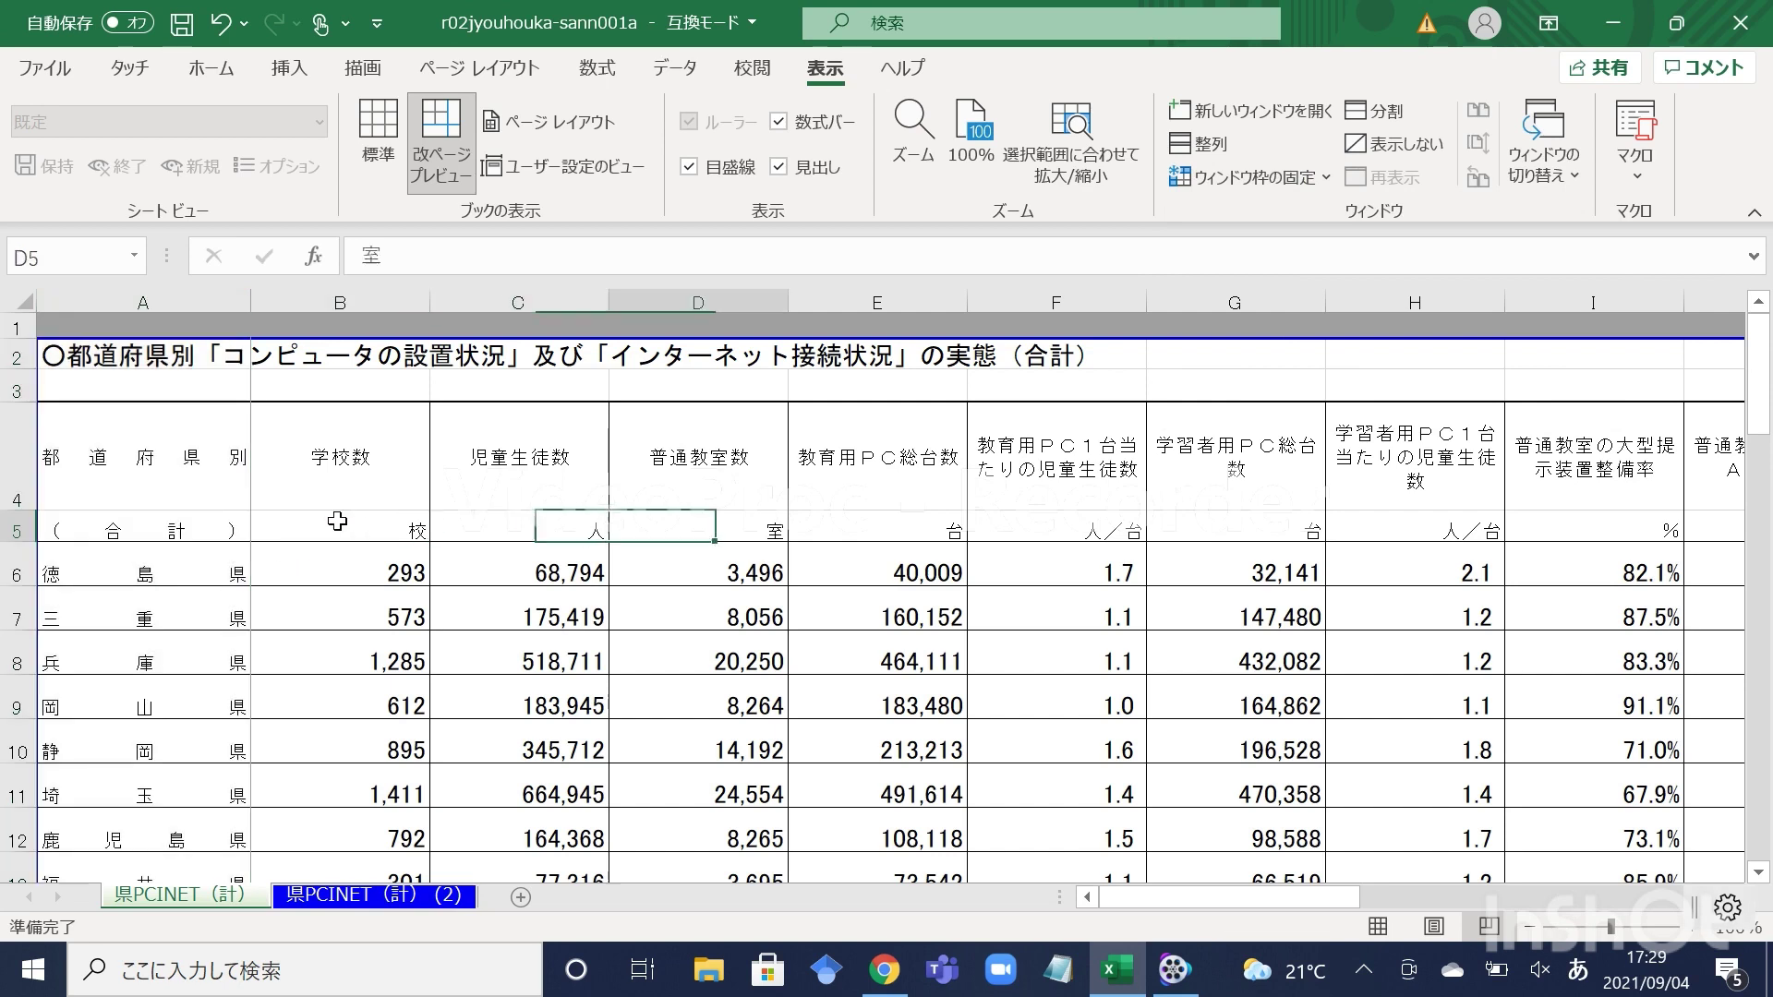
{"action": "key", "text": "Right"}
{"action": "key", "text": "Right"}
{"action": "key", "text": "Right"}
{"action": "key", "text": "Right"}
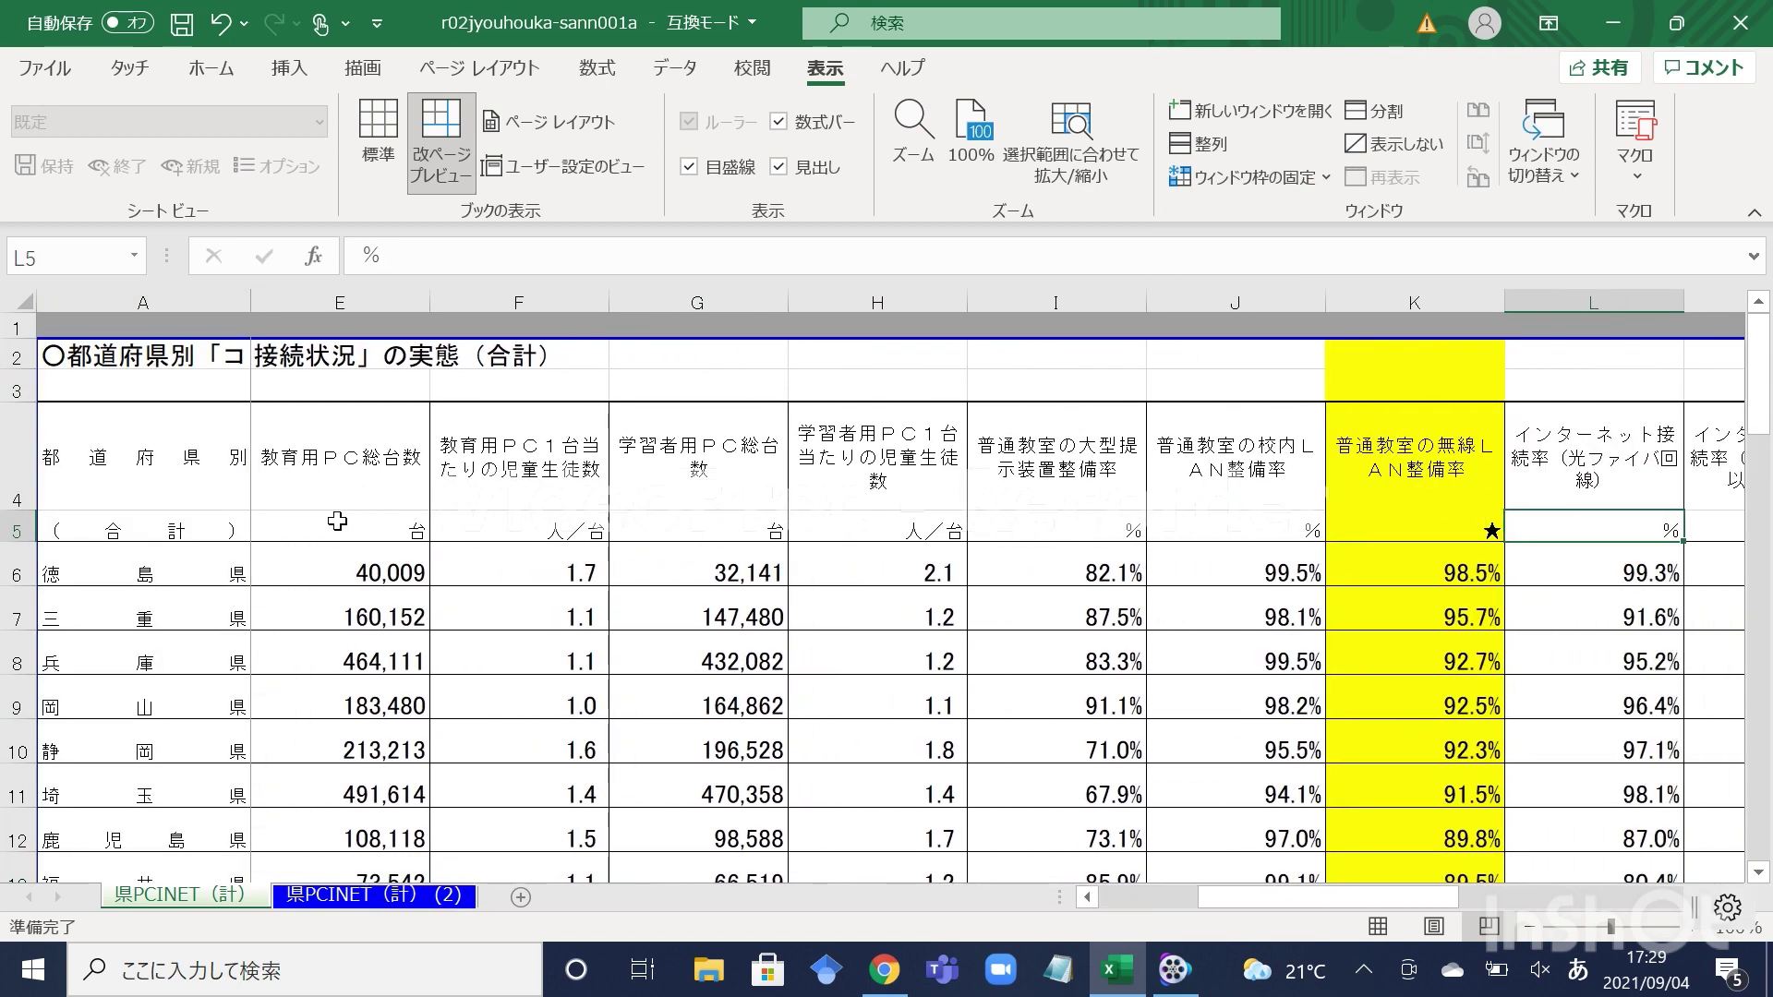
{"action": "key", "text": "Right"}
{"action": "key", "text": "Right"}
{"action": "key", "text": "Right"}
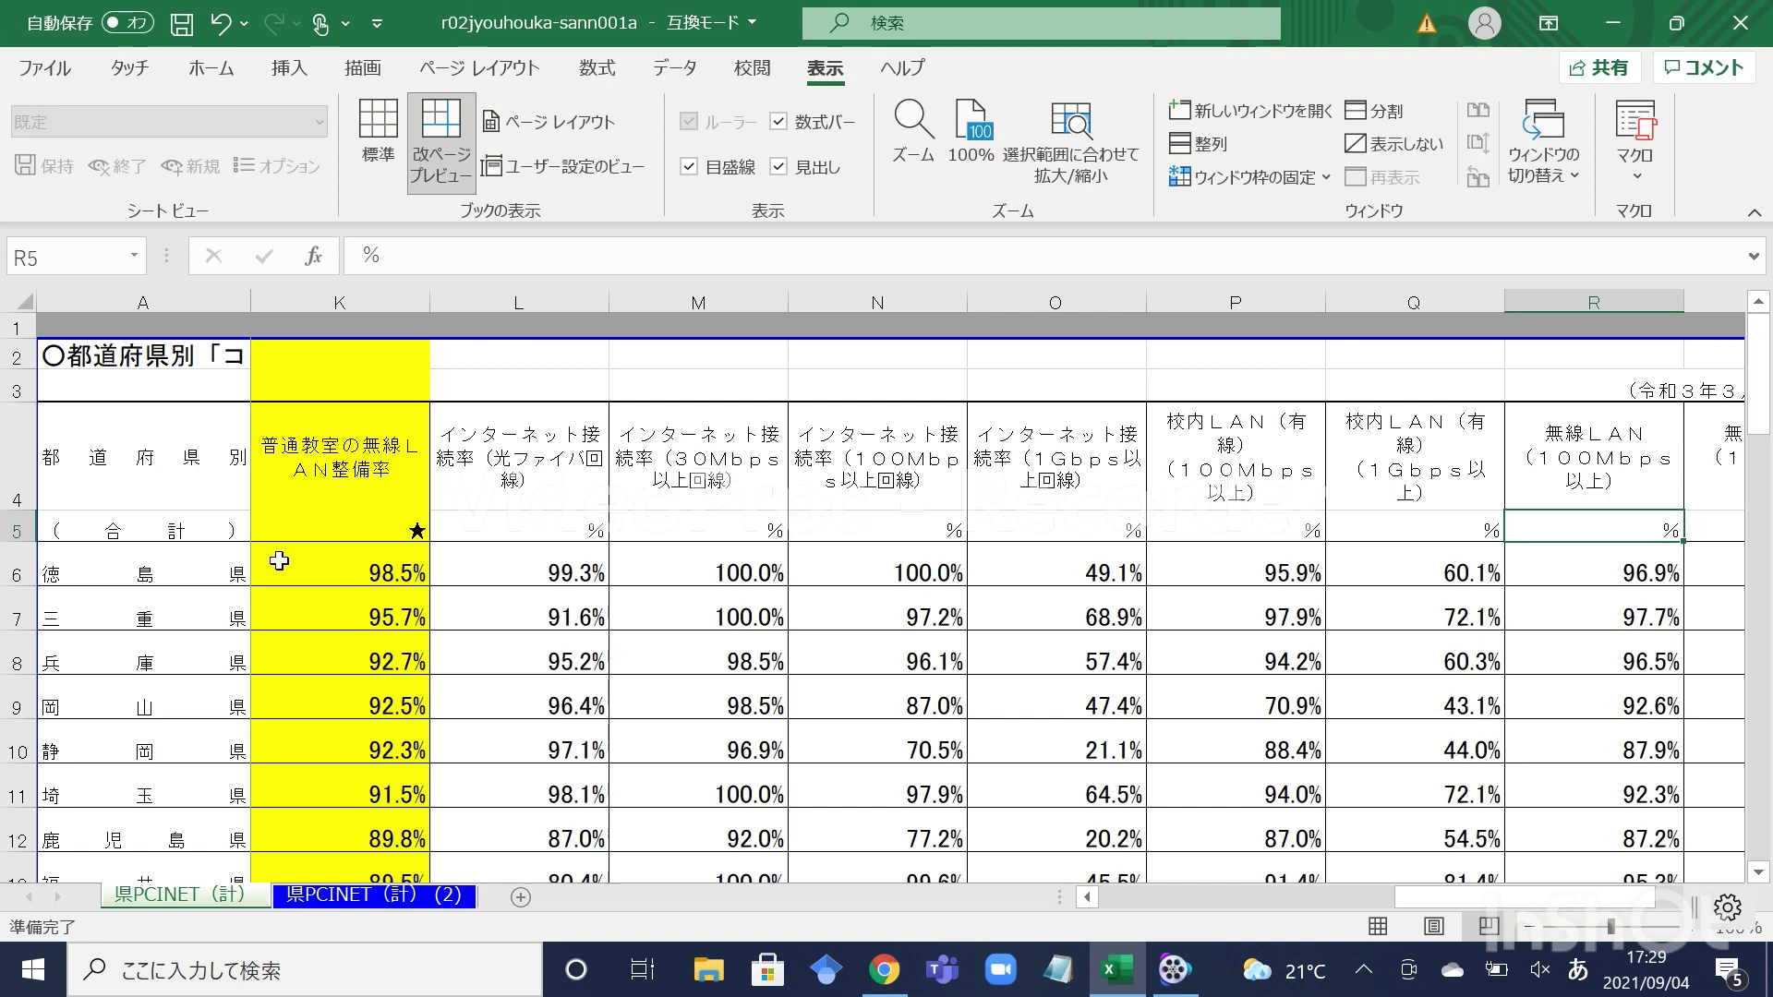
- Examine the prefectures at the end of the wireless LAN ranking, comparing their LAN rates and 岩手県's learner PC figures
{"action": "left_click", "coordinate": [226, 651]}
{"action": "scroll", "coordinate": [237, 636], "scroll_direction": "down", "scroll_amount": 14}
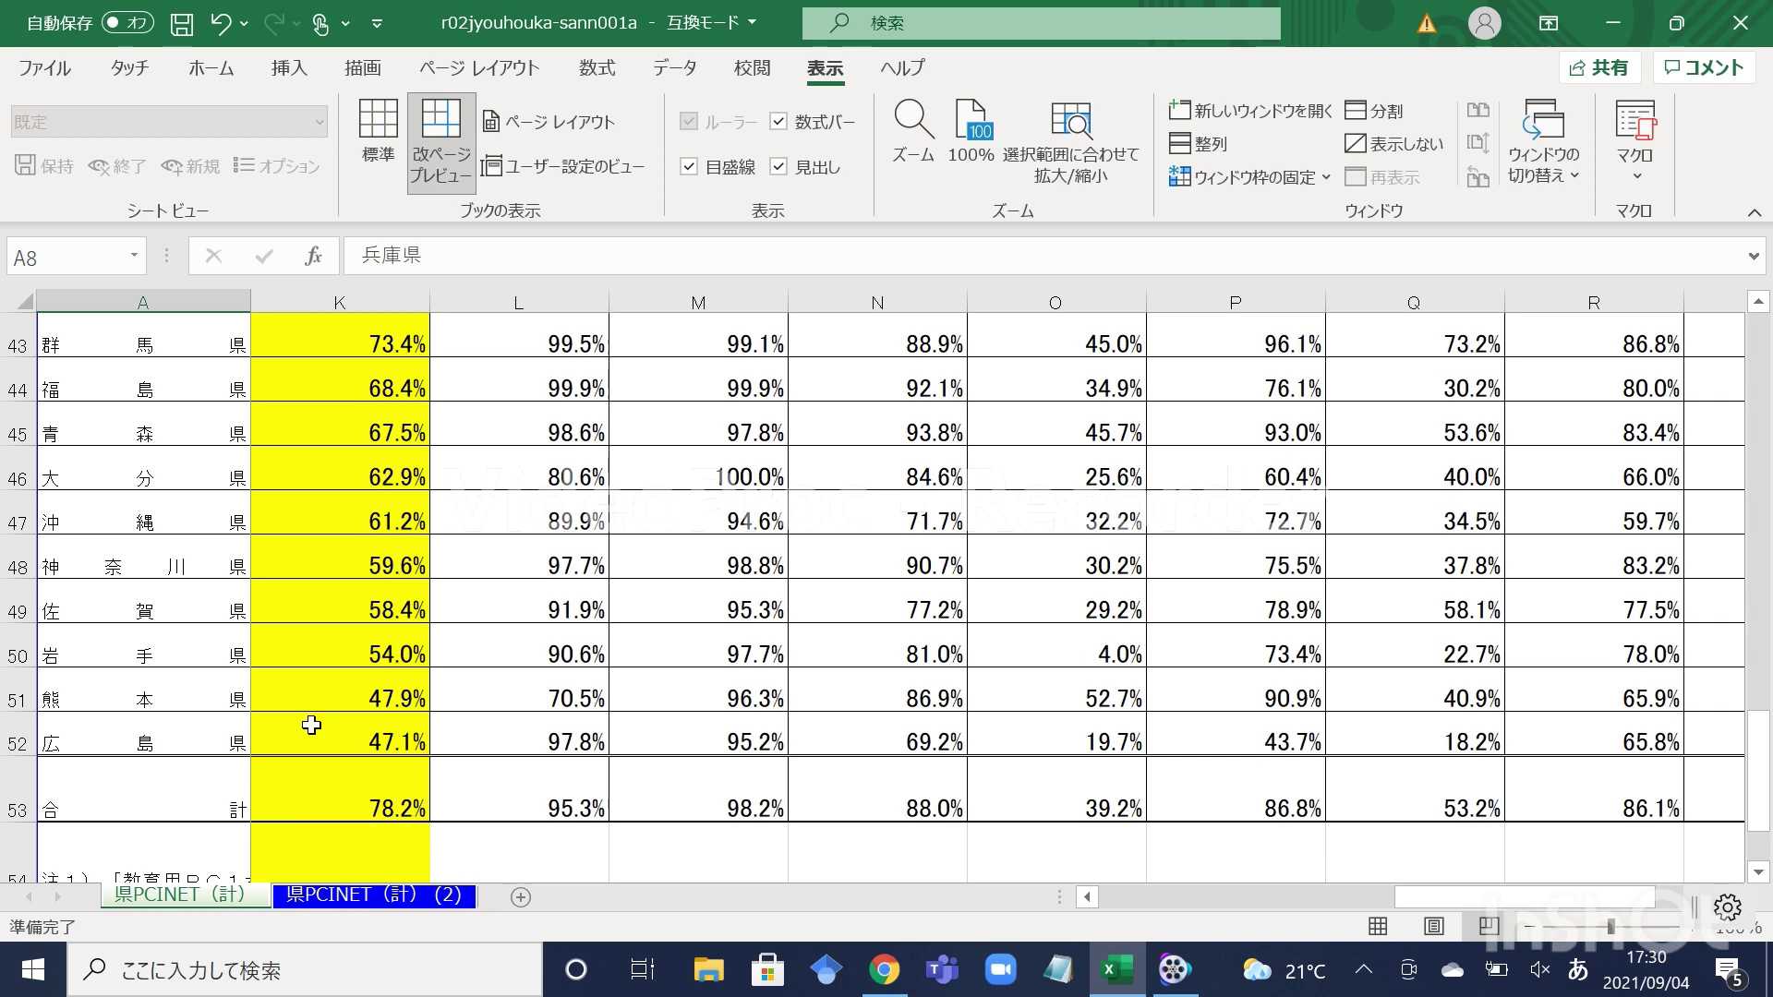
{"action": "left_click", "coordinate": [303, 472]}
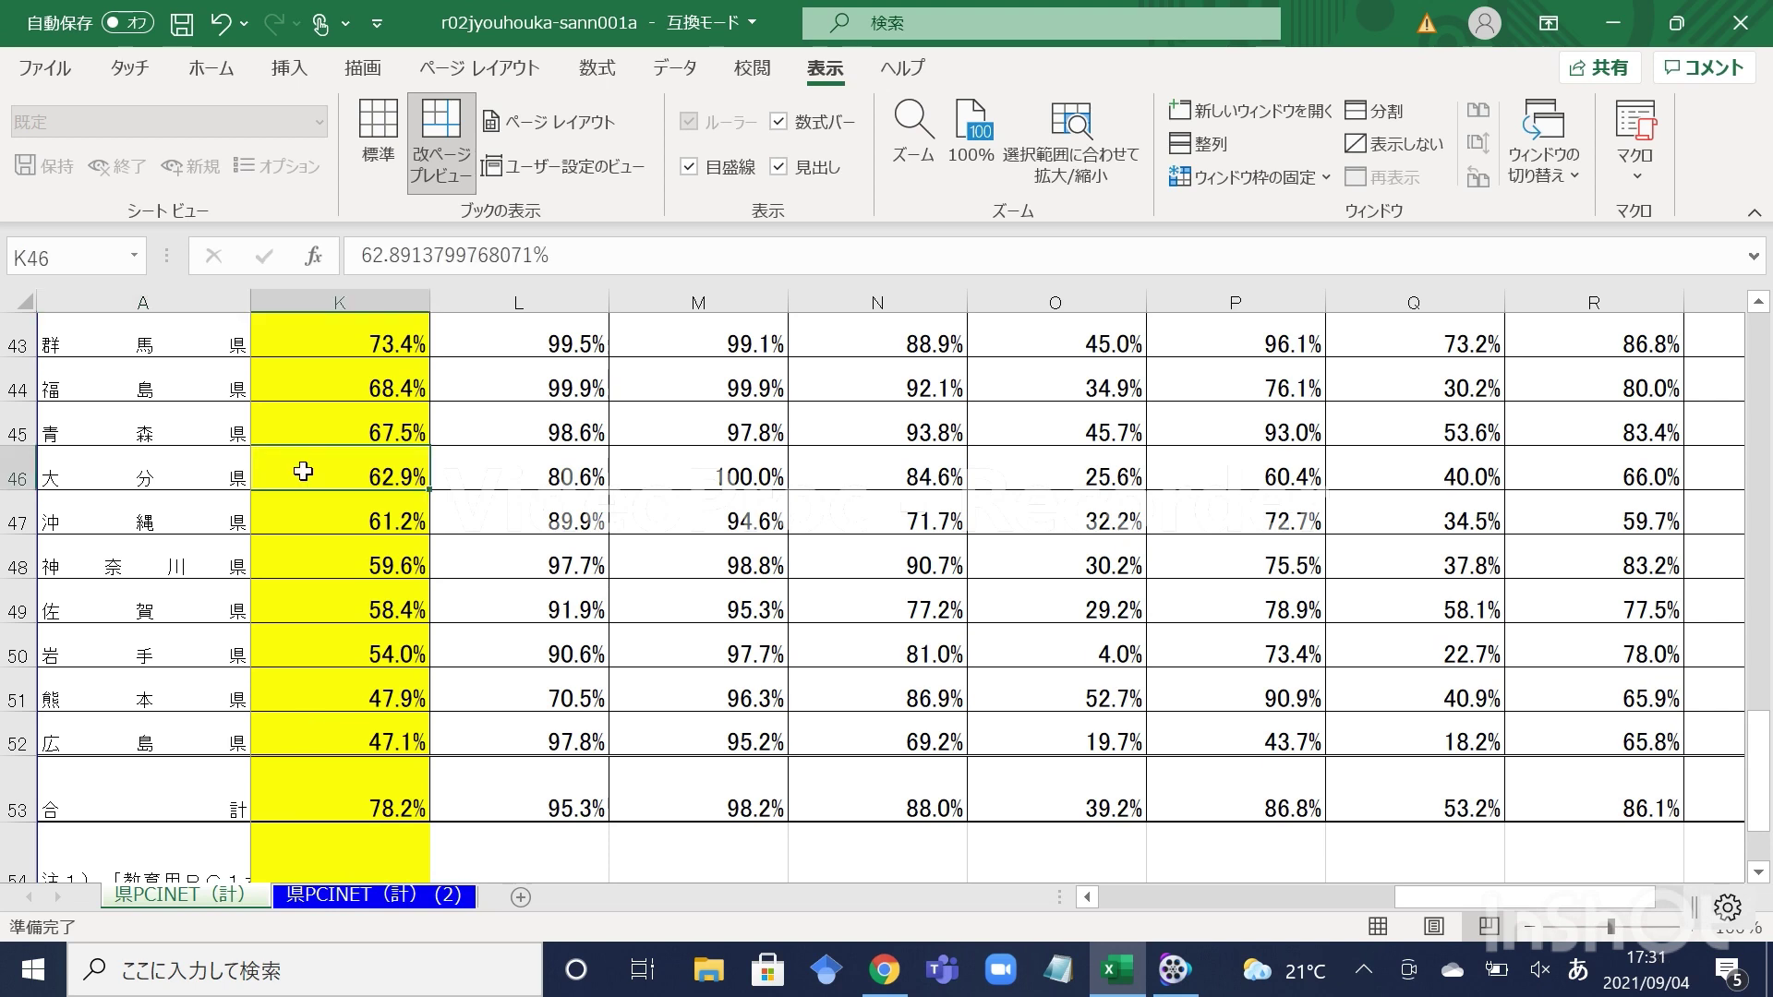
{"action": "key", "text": "Left"}
{"action": "key", "text": "Down"}
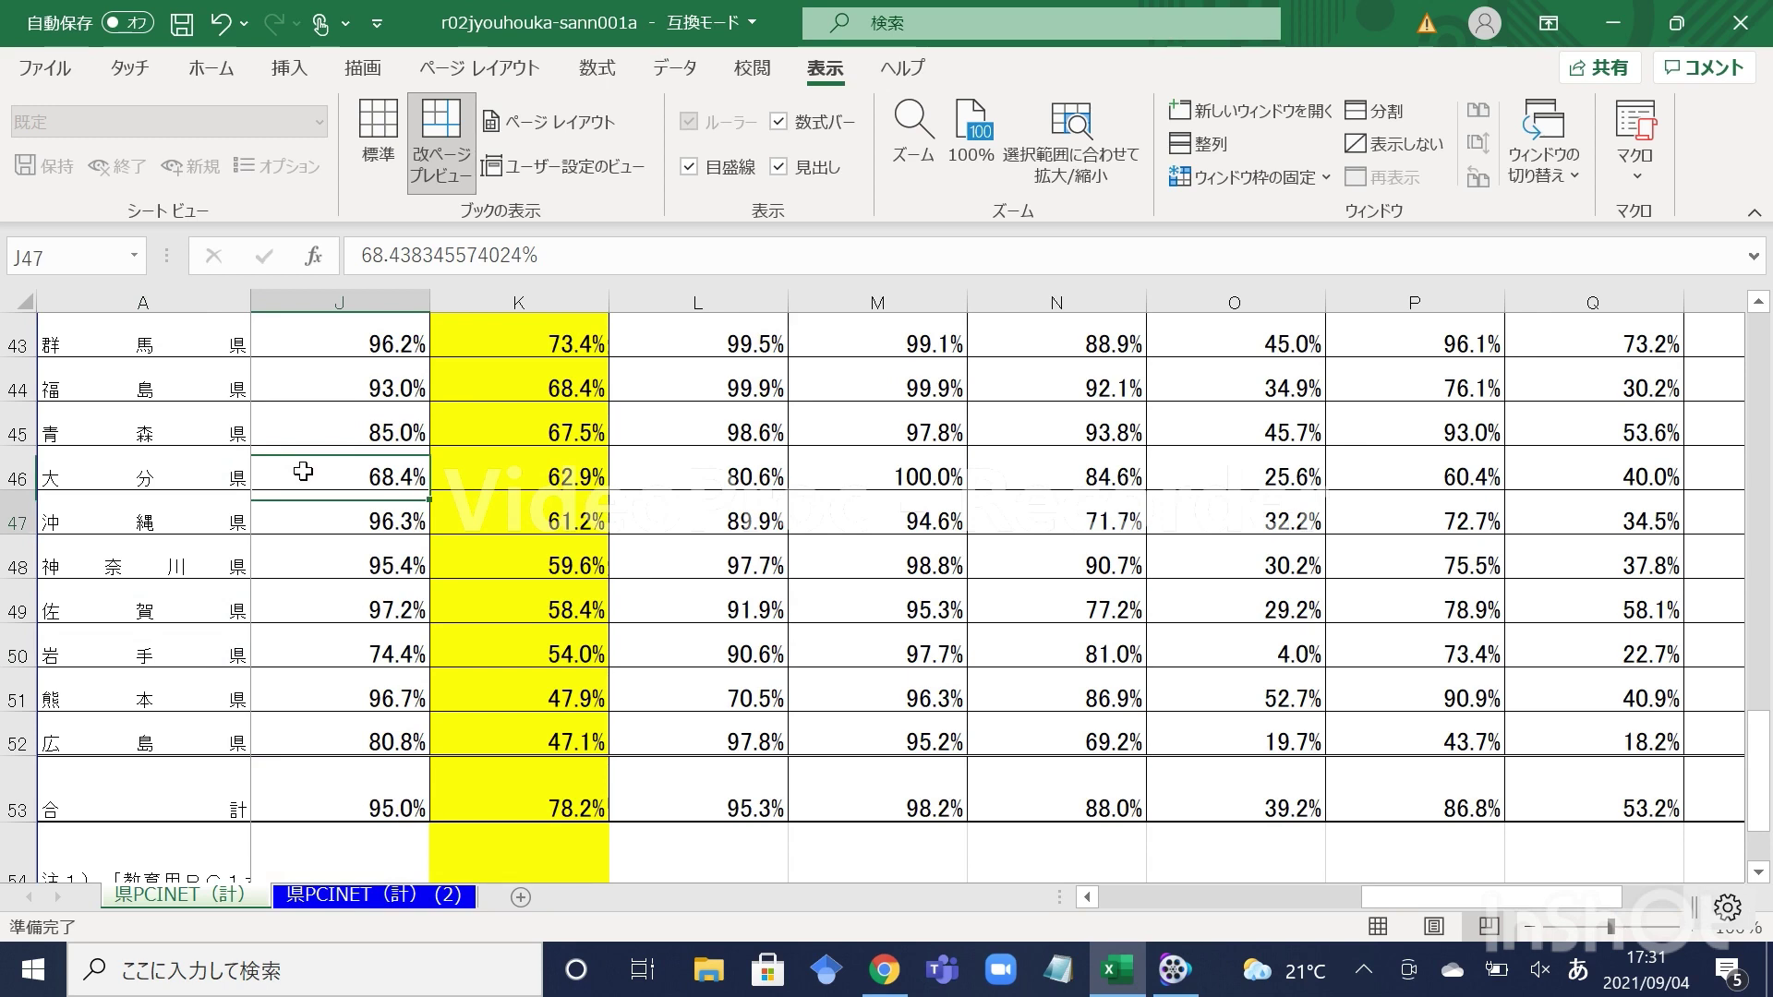
{"action": "key", "text": "Down"}
{"action": "key", "text": "Down"}
{"action": "key", "text": "Down"}
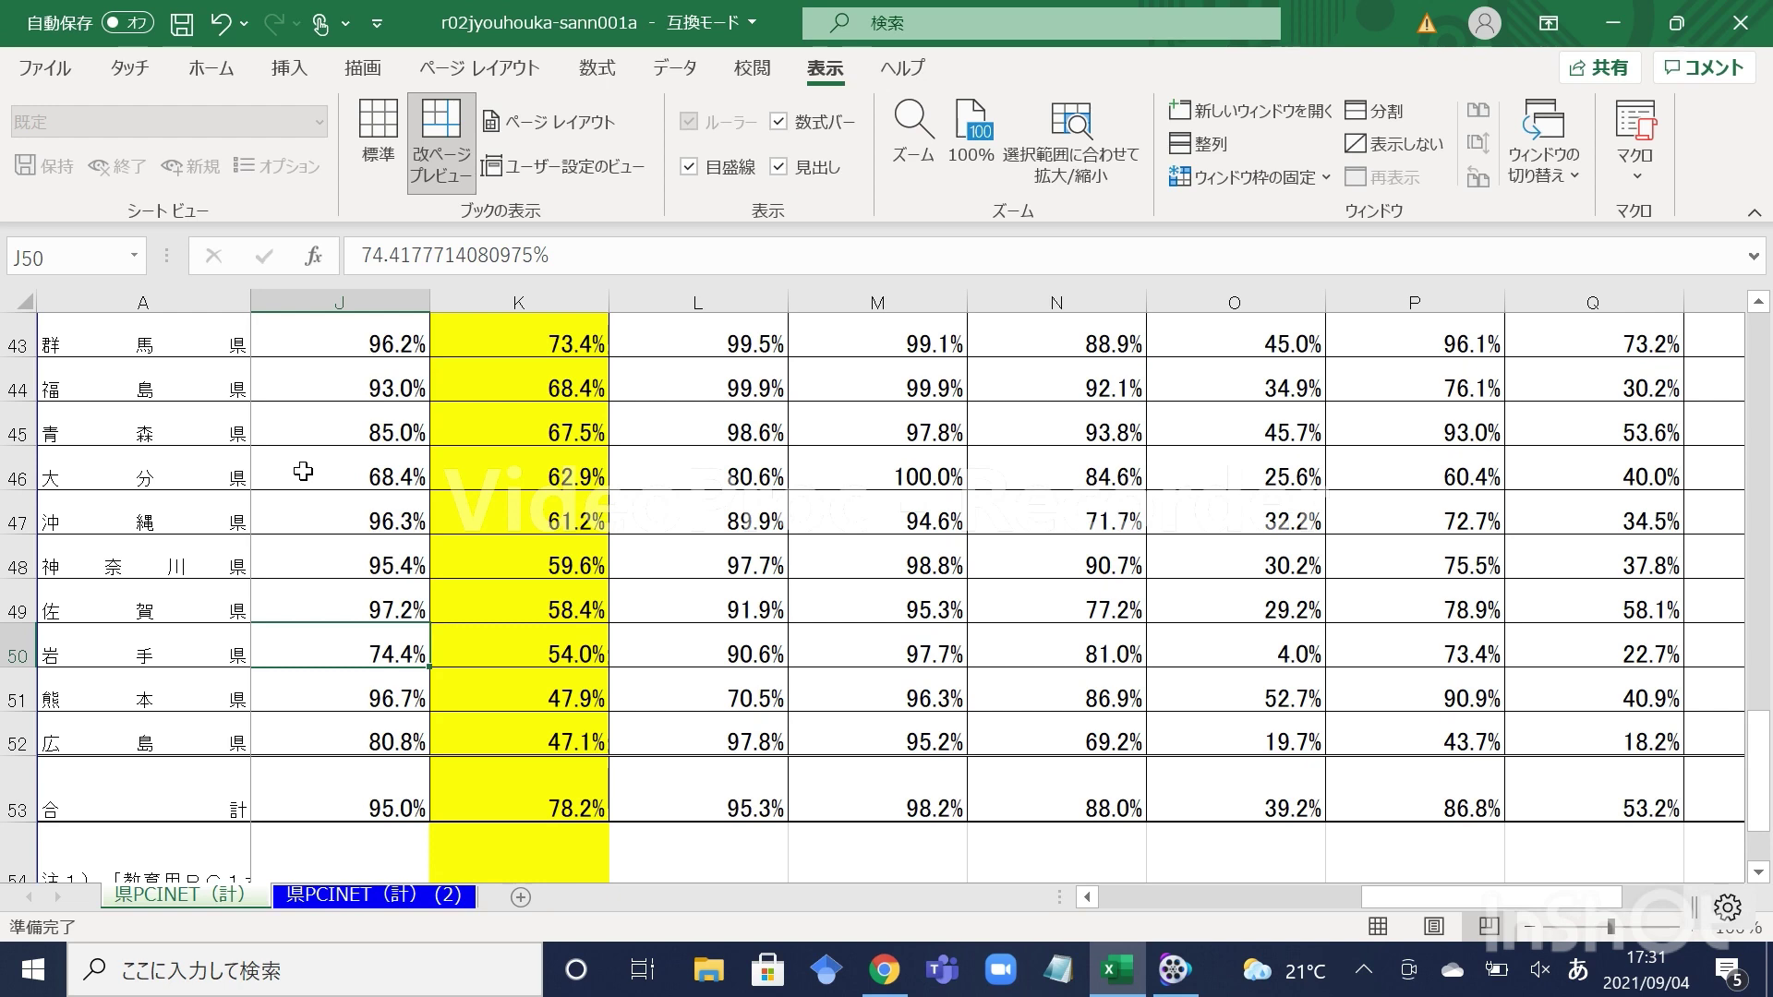
{"action": "key", "text": "Left"}
{"action": "key", "text": "Left"}
{"action": "key", "text": "Left"}
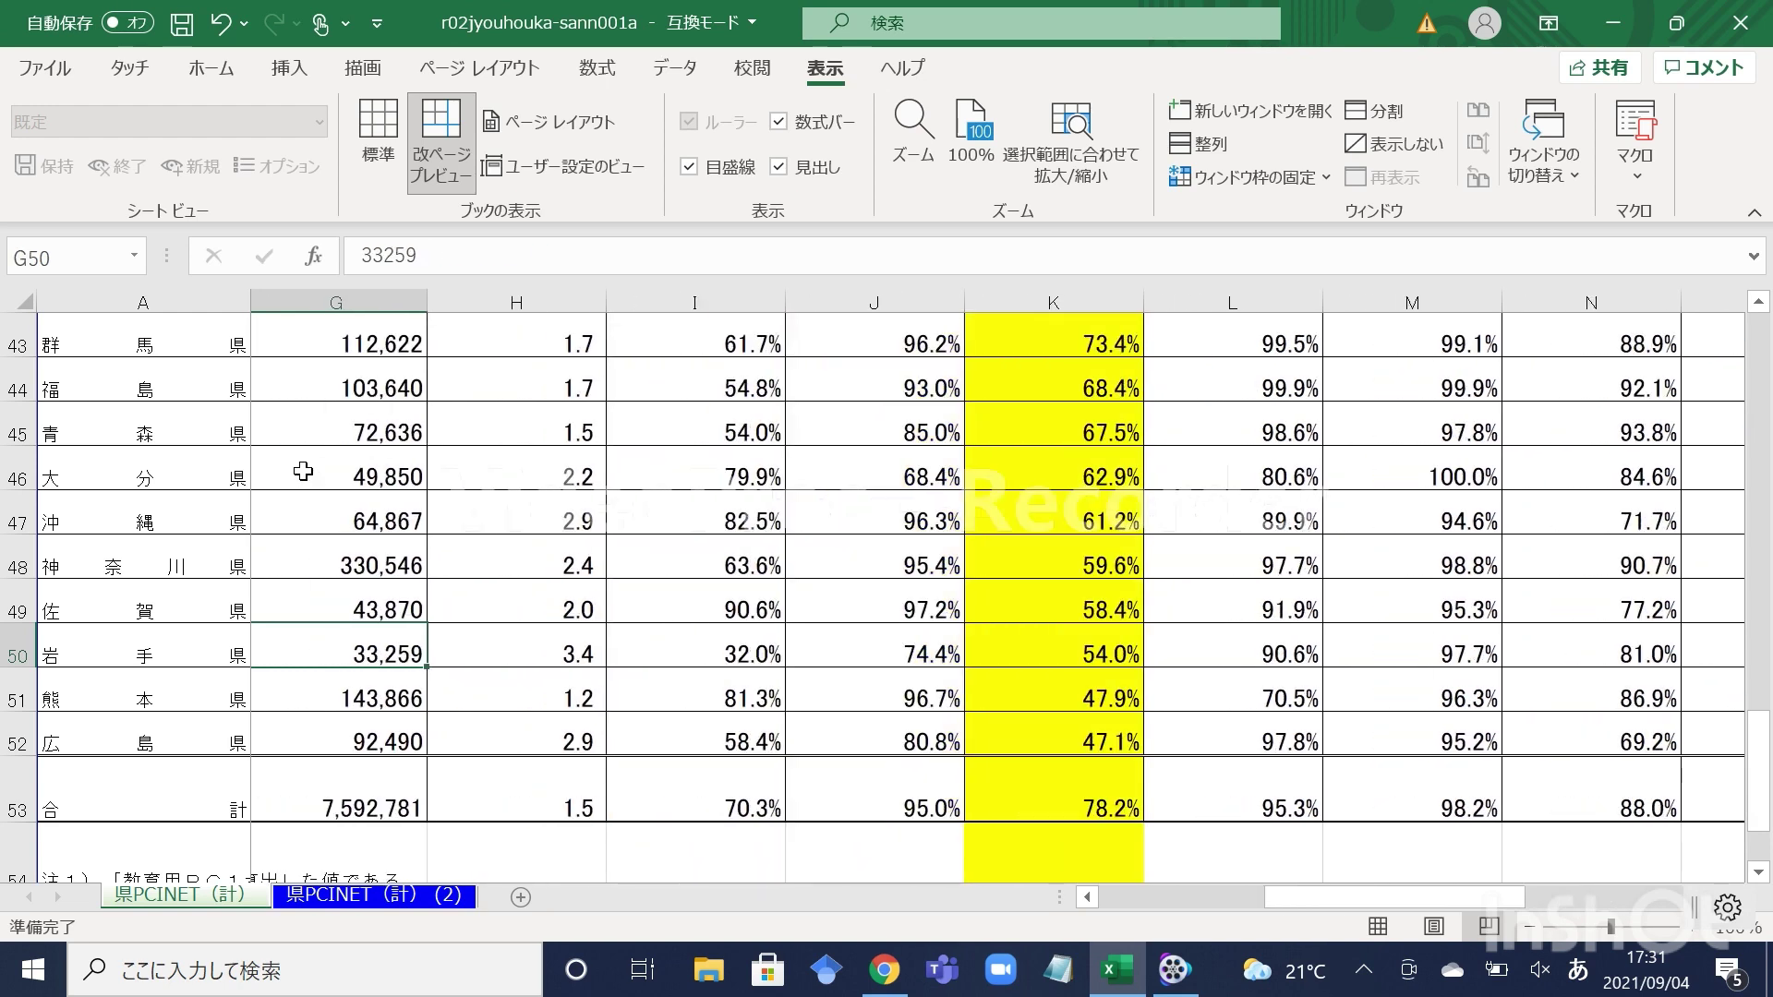
{"action": "key", "text": "Right"}
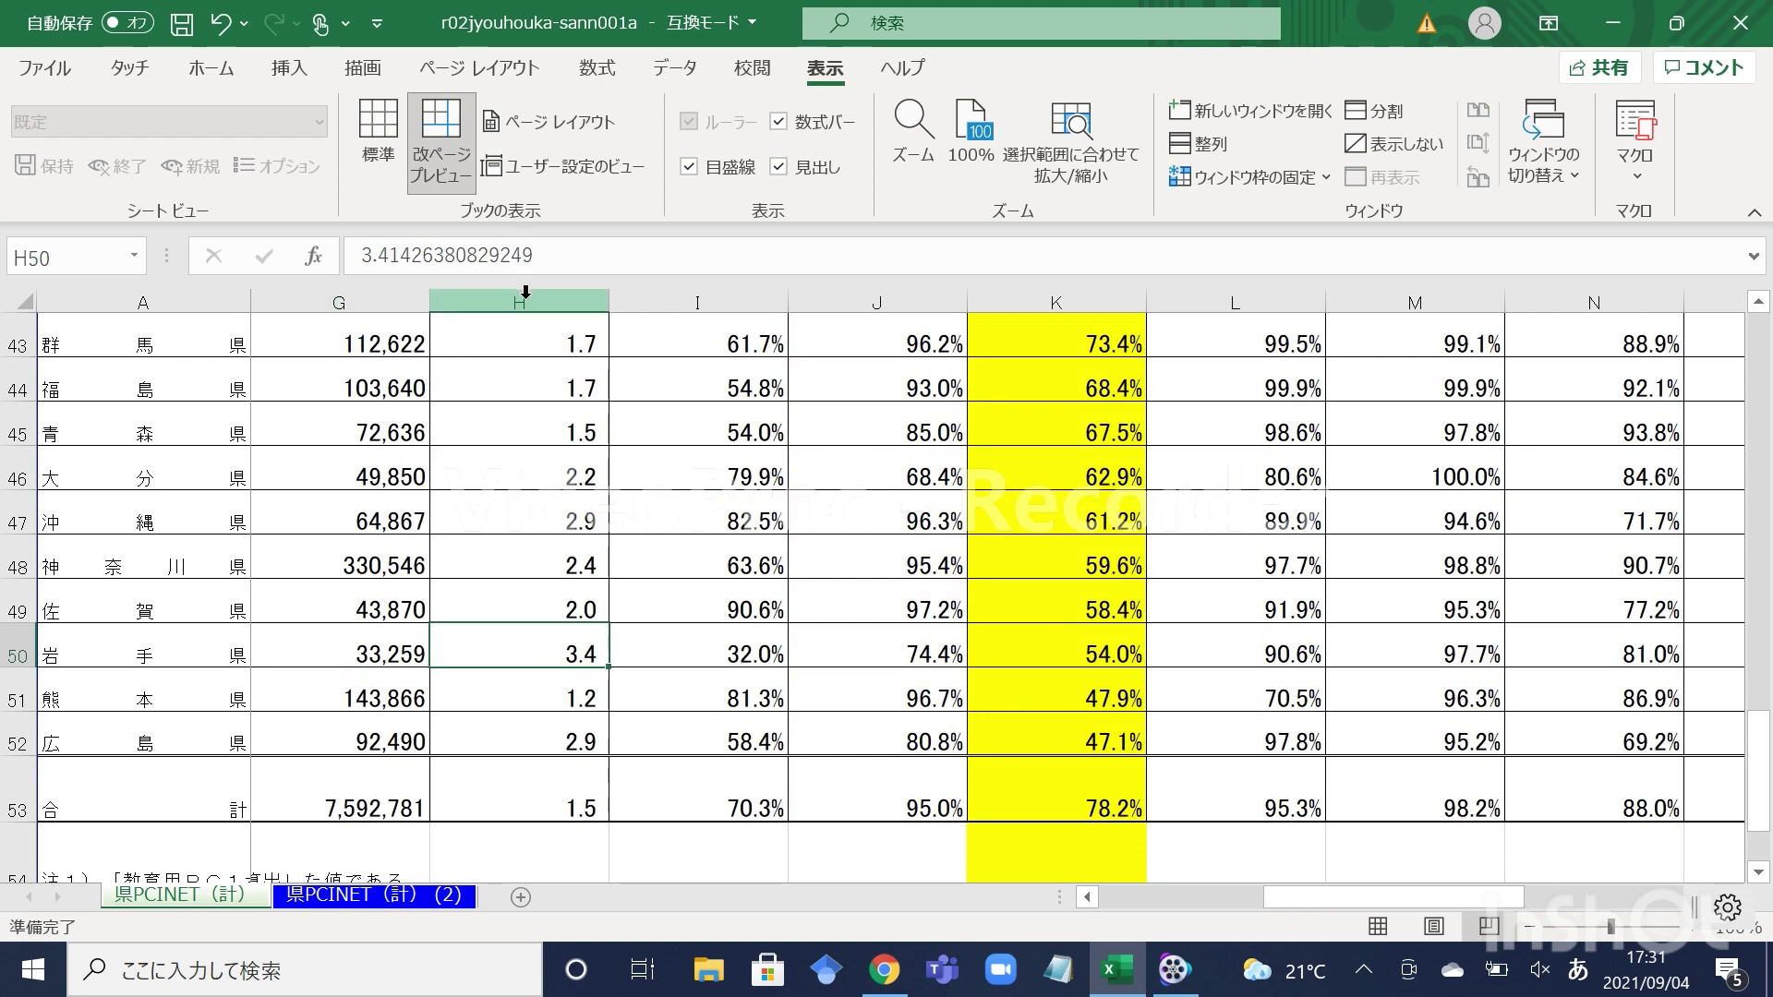
- Set the font colour of the whole column H, pupils per learner PC, to red
{"action": "left_click", "coordinate": [211, 68]}
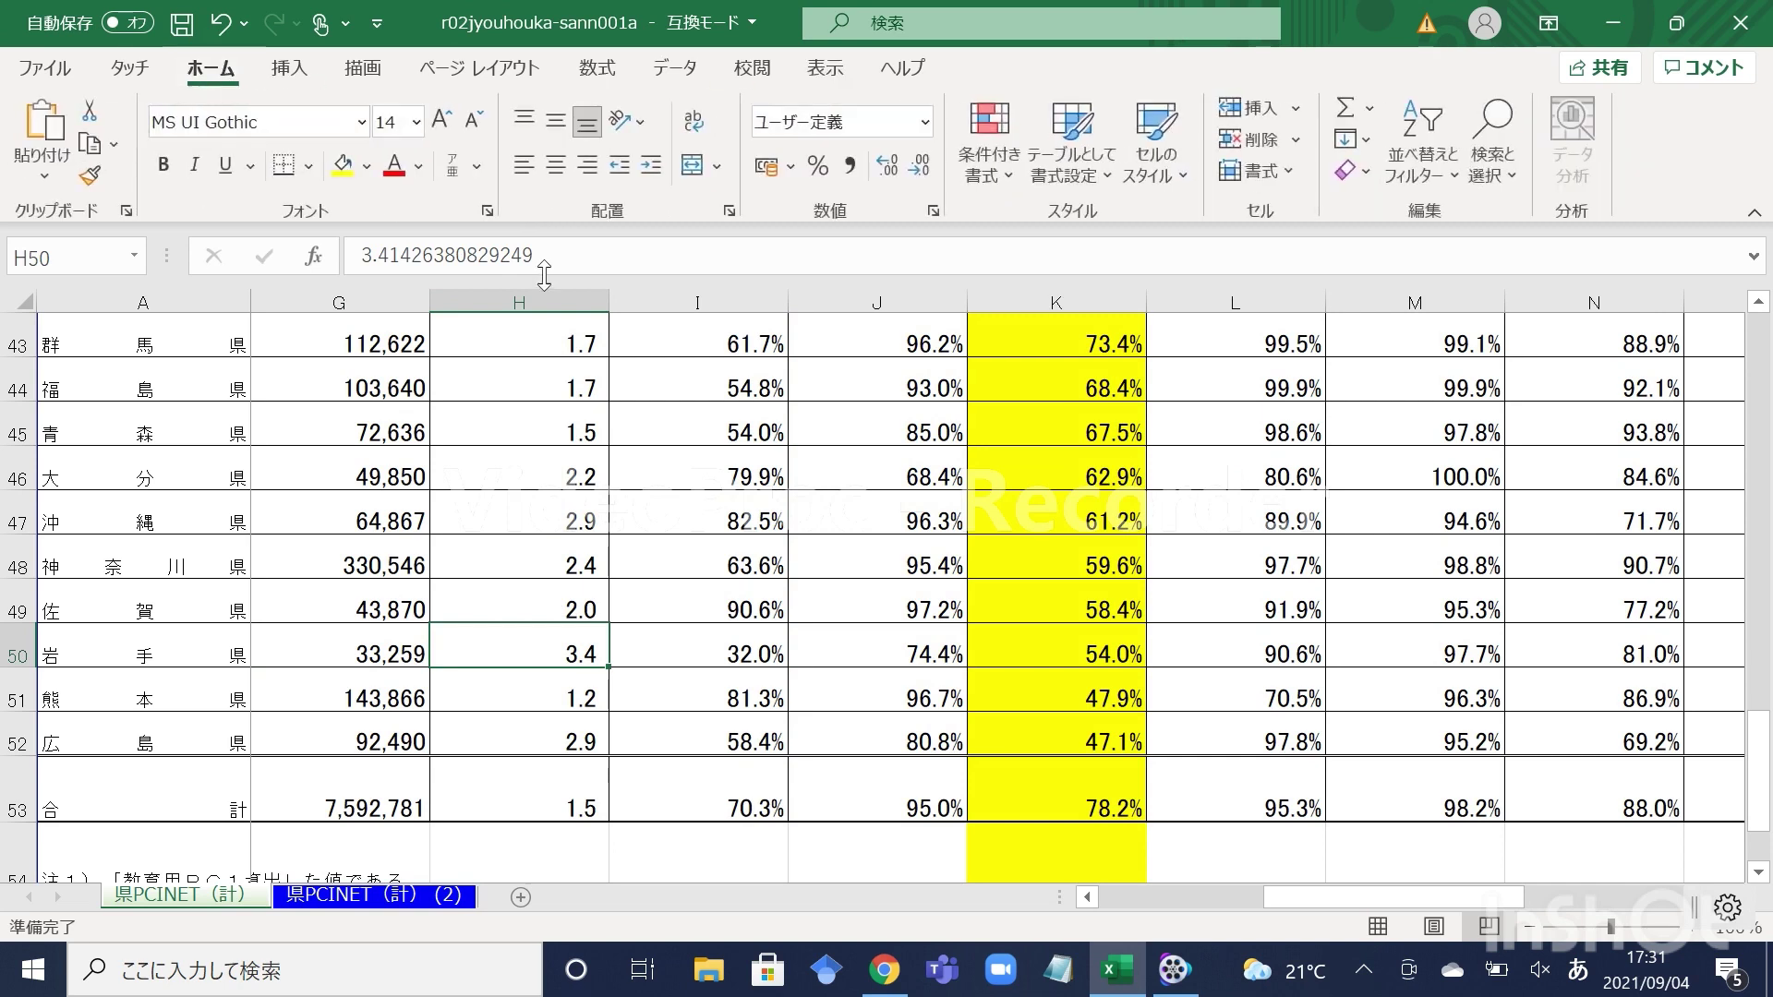
{"action": "left_click", "coordinate": [519, 301]}
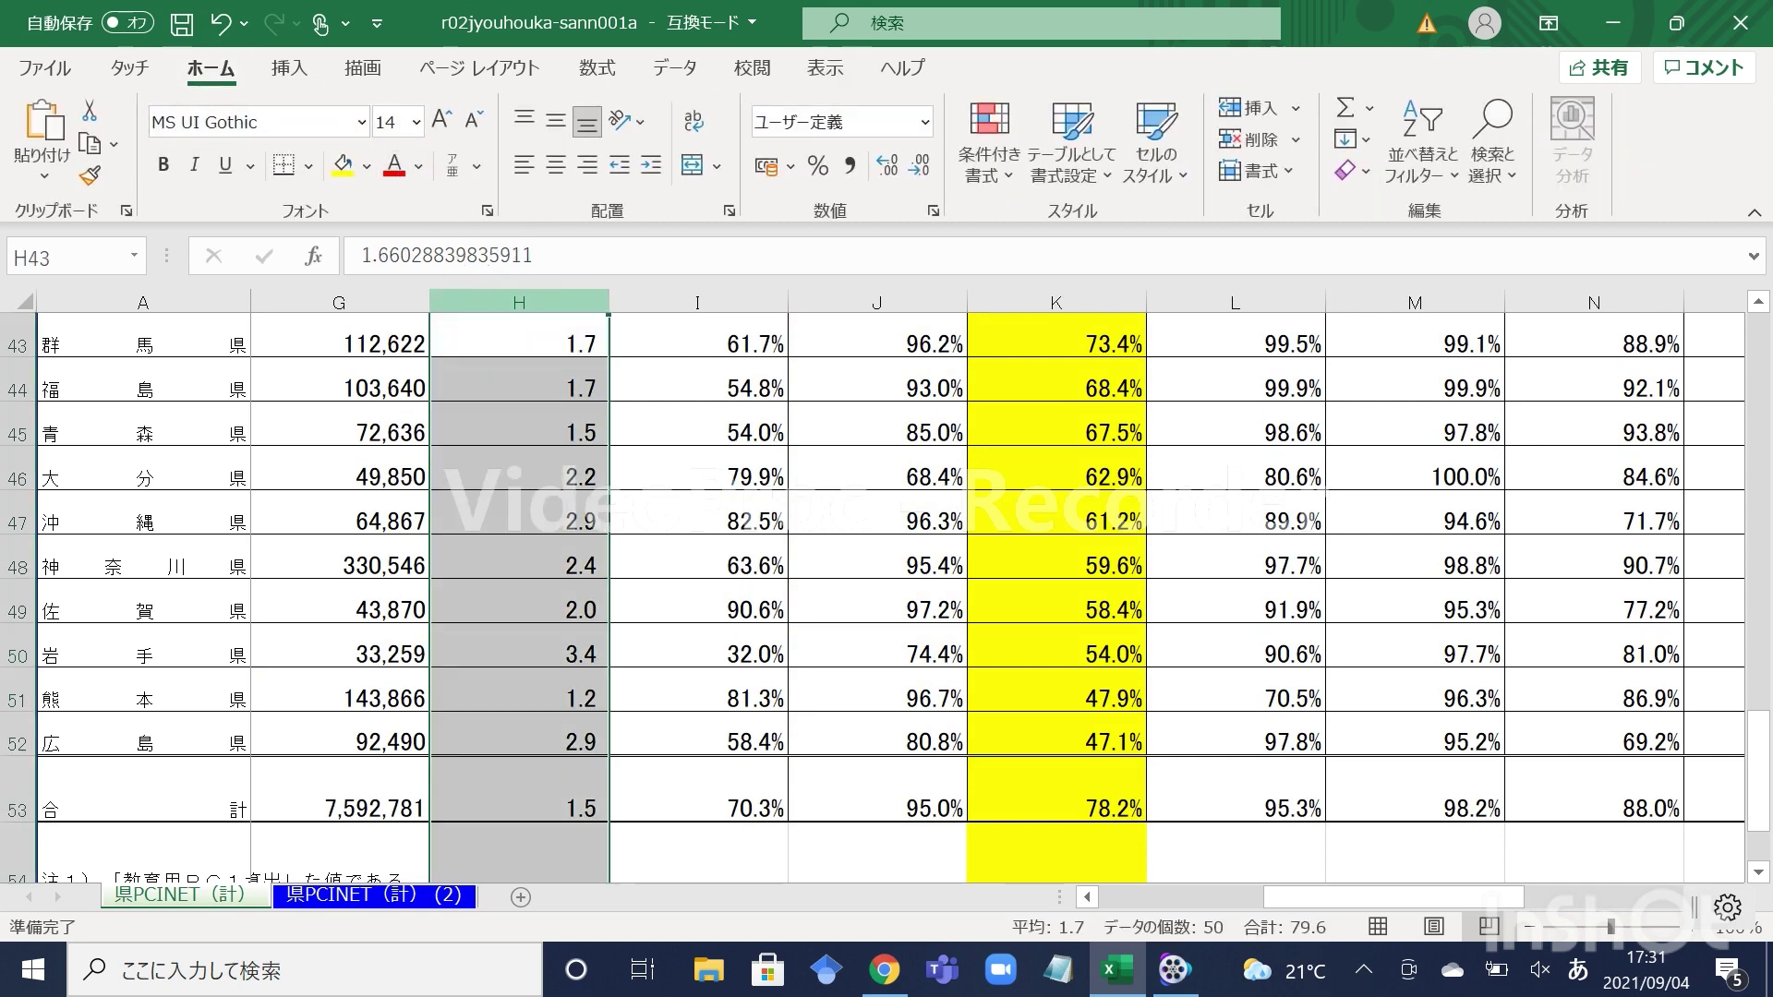
{"action": "left_click", "coordinate": [394, 167]}
{"action": "left_click", "coordinate": [558, 452]}
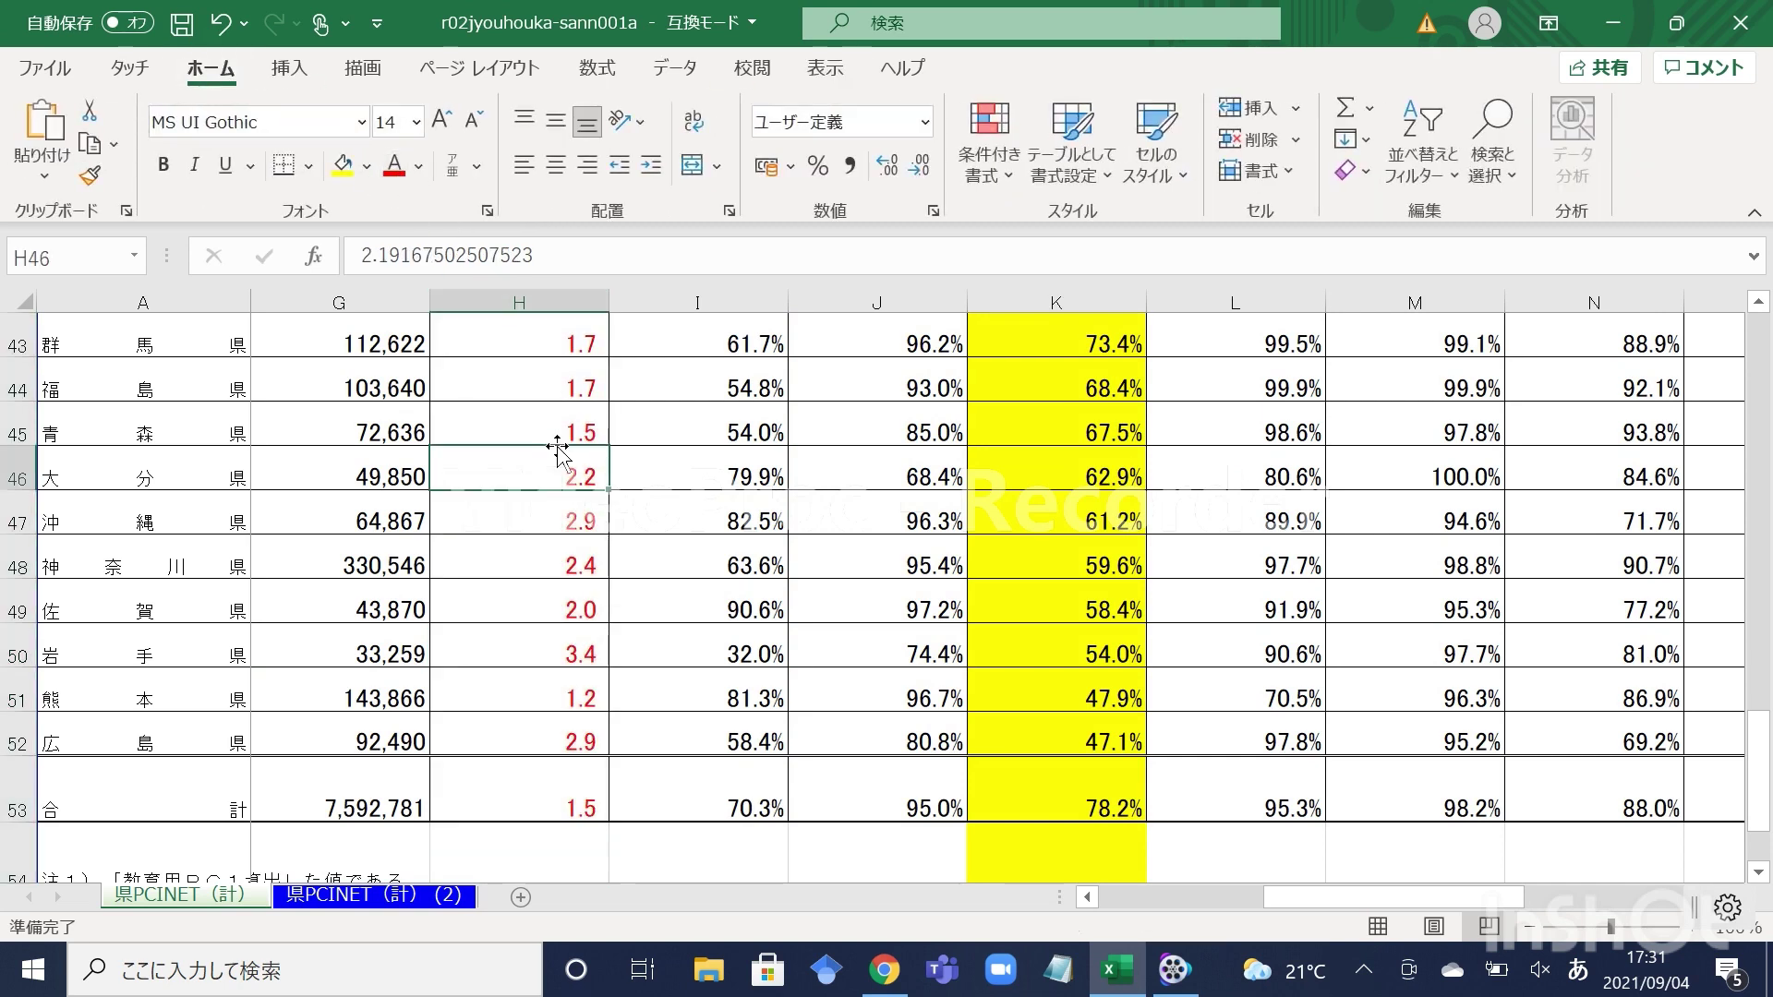
{"action": "left_click", "coordinate": [557, 661]}
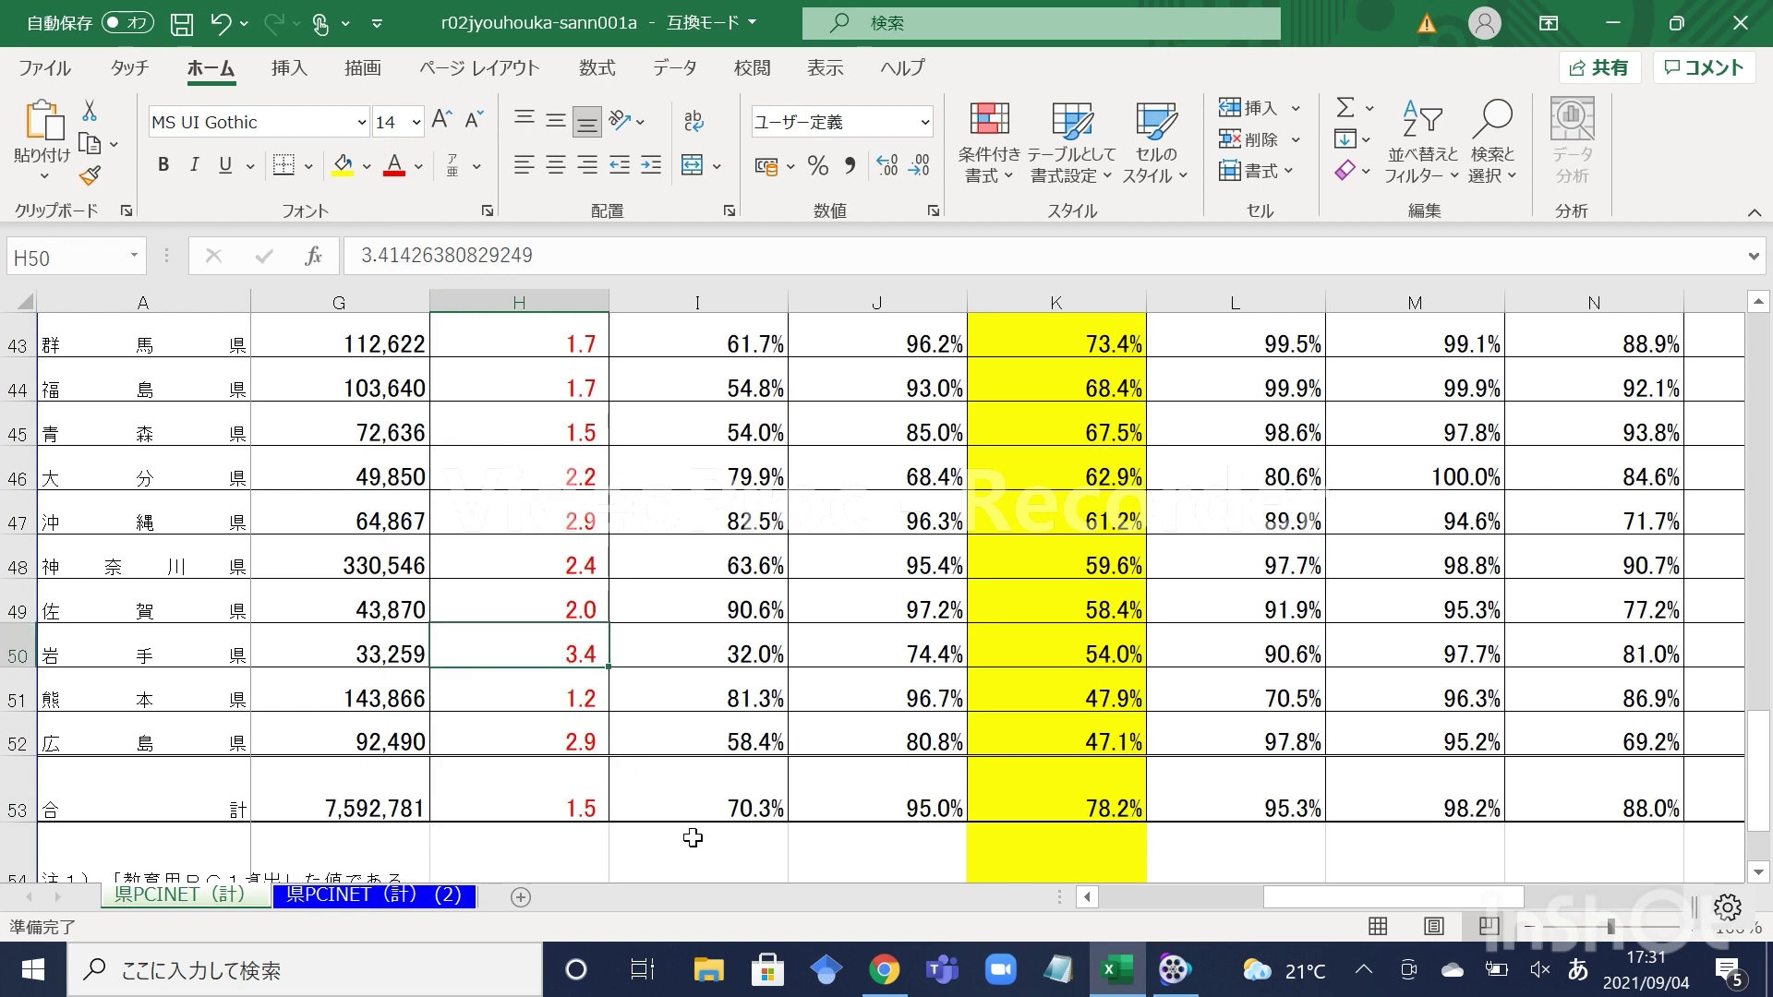